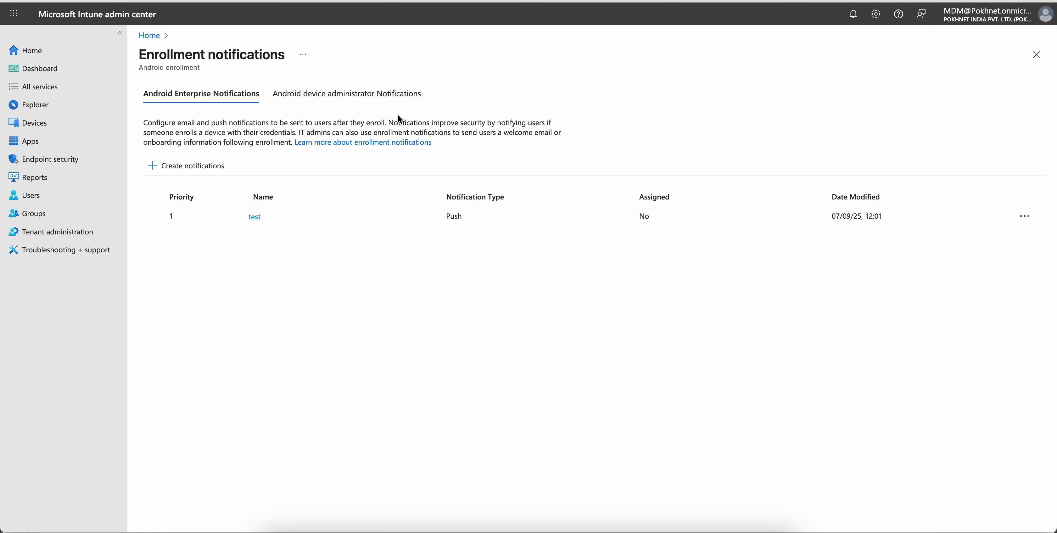
- Open the iOS/iPadOS enrollment options from Devices and highlight the enrollment notifications description
left_click(73, 123)
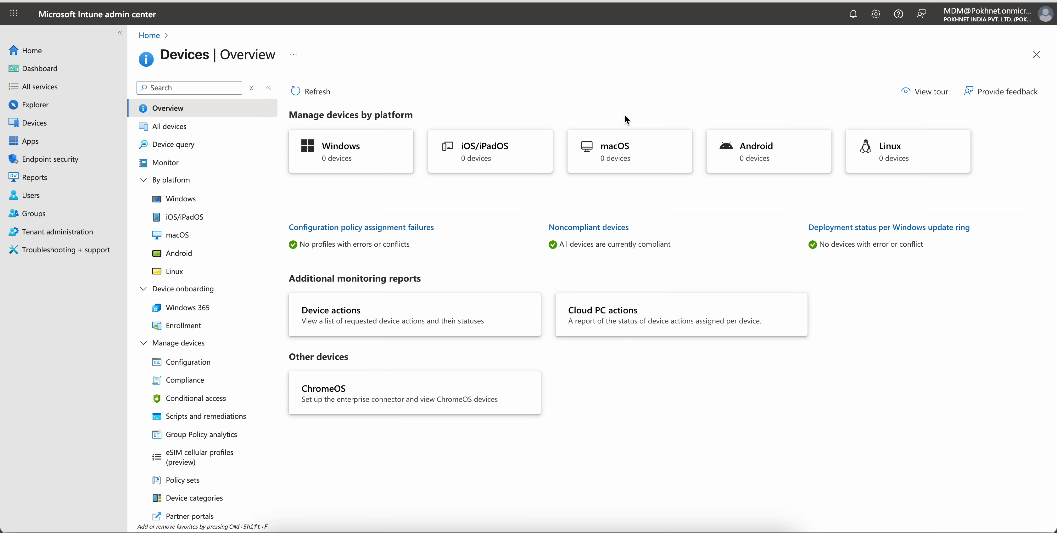
left_click(511, 166)
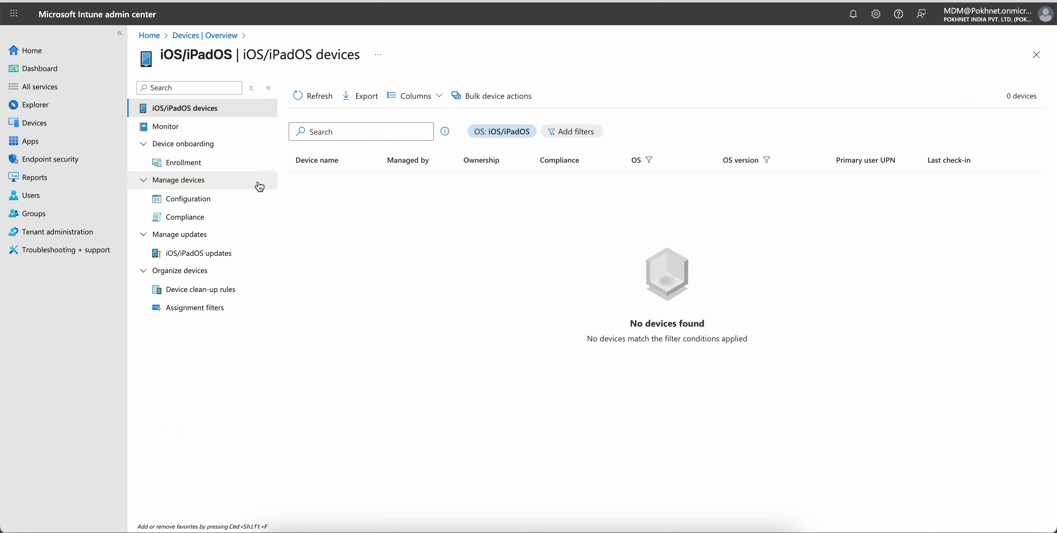
left_click(224, 162)
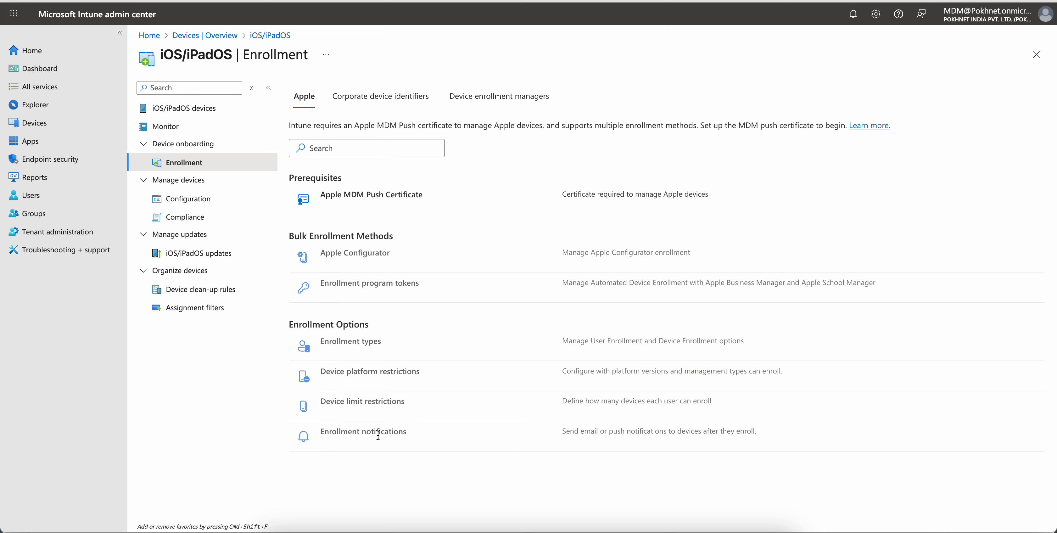
left_click_drag(558, 436, 767, 440)
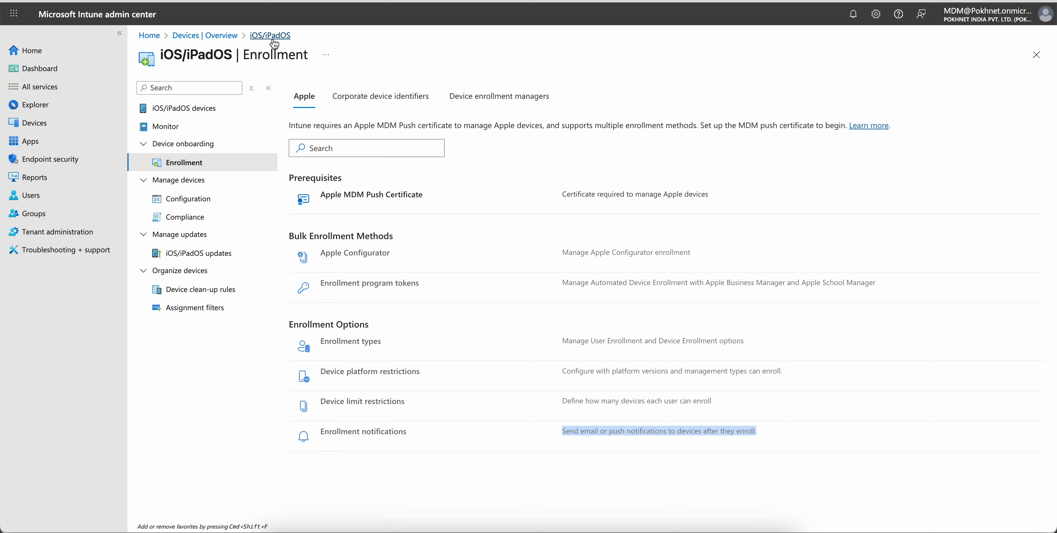
- Go back to the devices overview and open enrollment notifications for Android enrollment
left_click(228, 36)
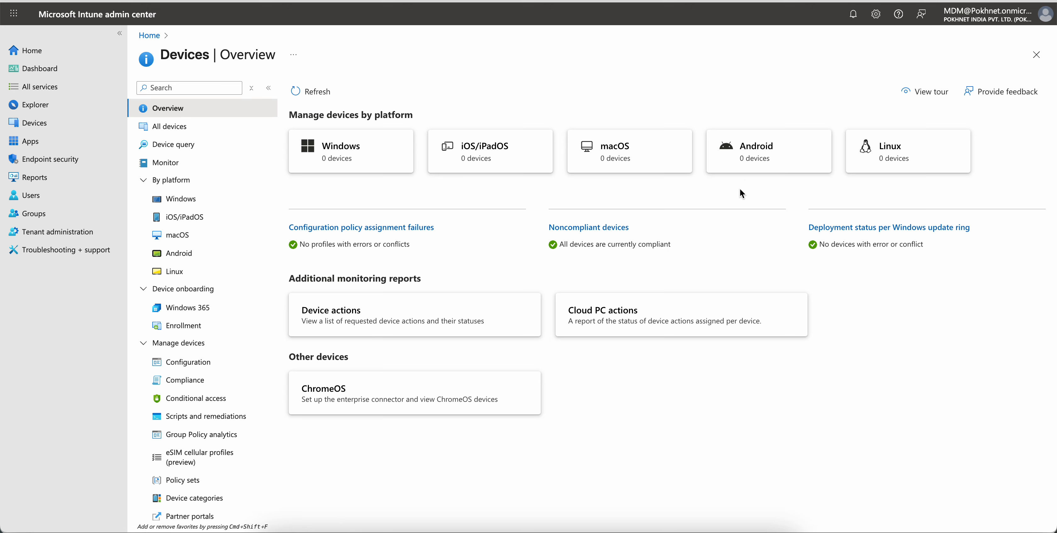
left_click(748, 167)
left_click(217, 164)
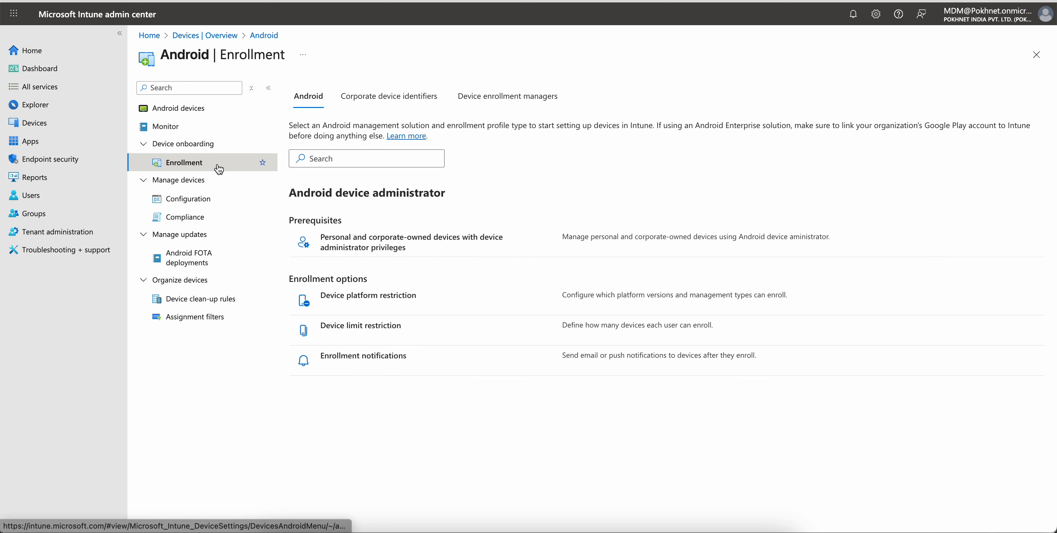
scroll(480, 427, "down", 6)
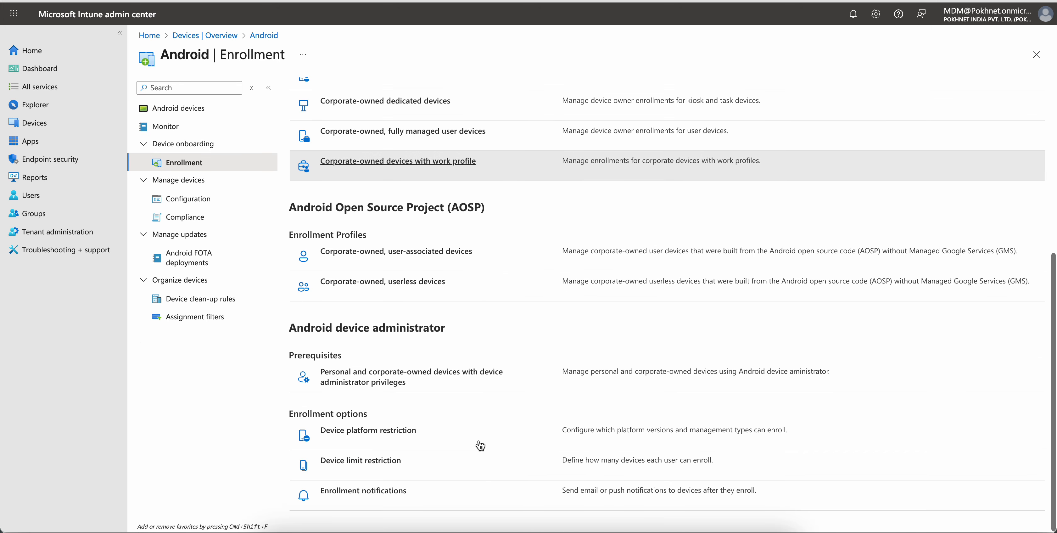
left_click(376, 491)
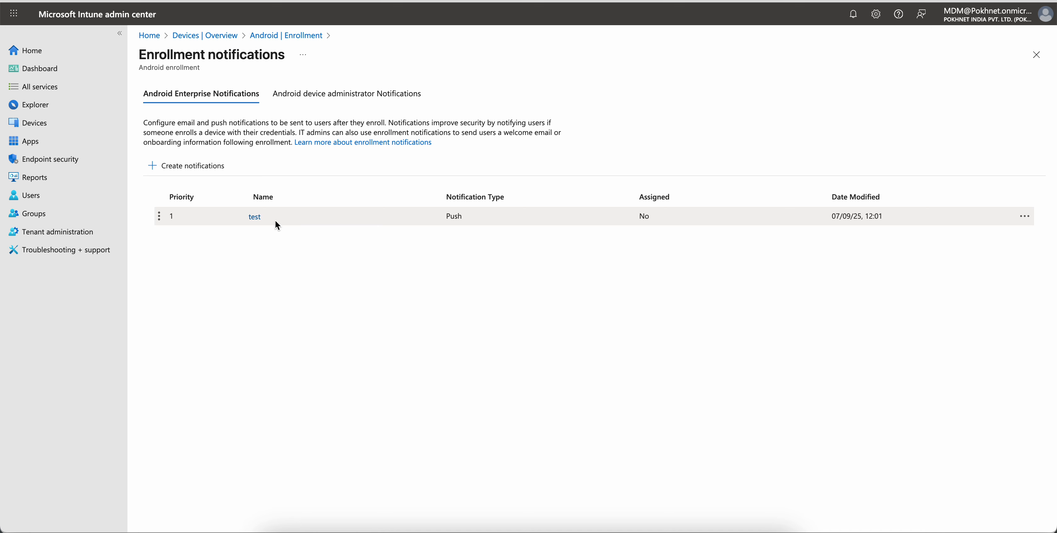
- Switch between the Android device administrator and Android Enterprise notification lists
left_click(306, 96)
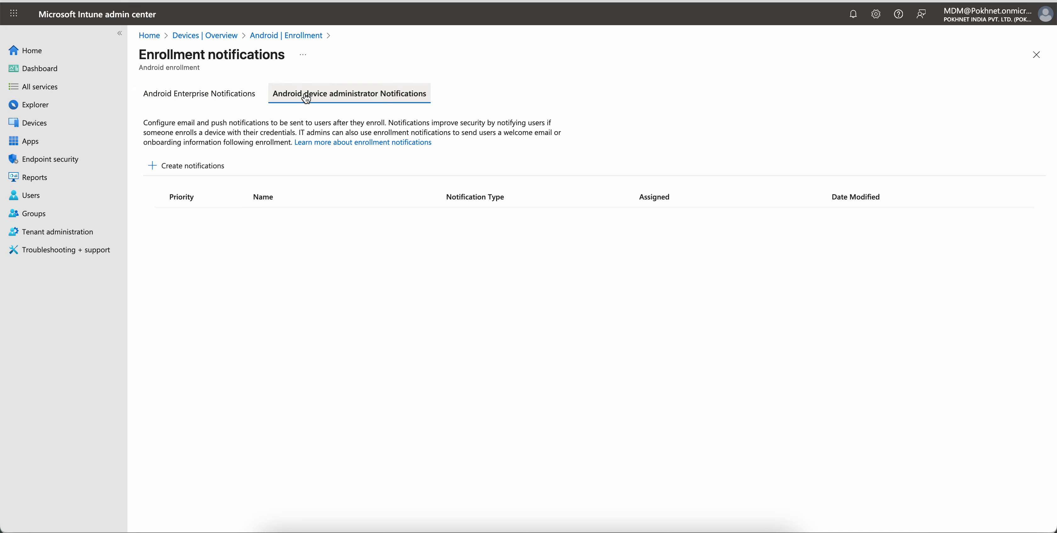
left_click(227, 96)
left_click(311, 101)
left_click(226, 96)
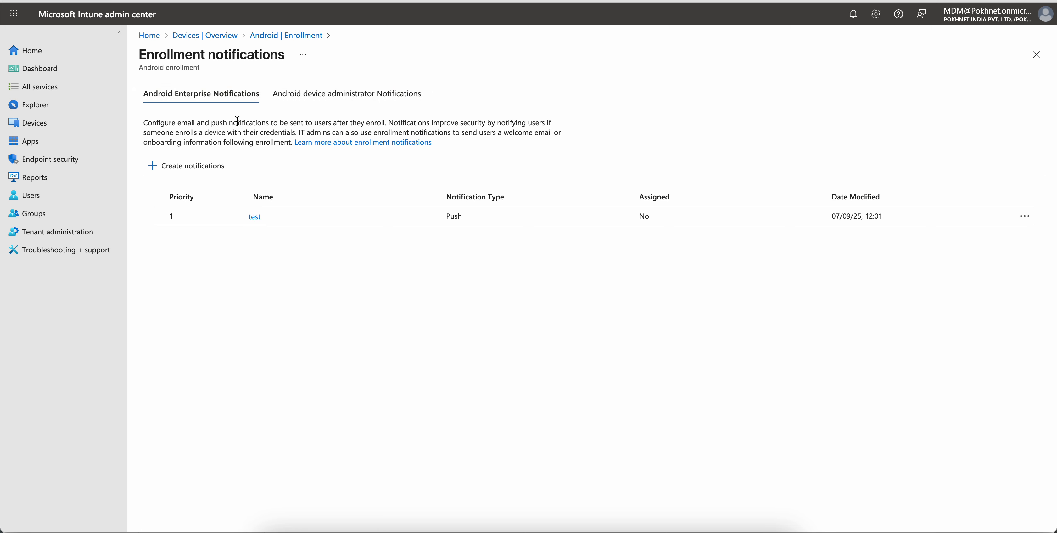
- Delete the existing "test" Android Enterprise enrollment notification
left_click(1025, 216)
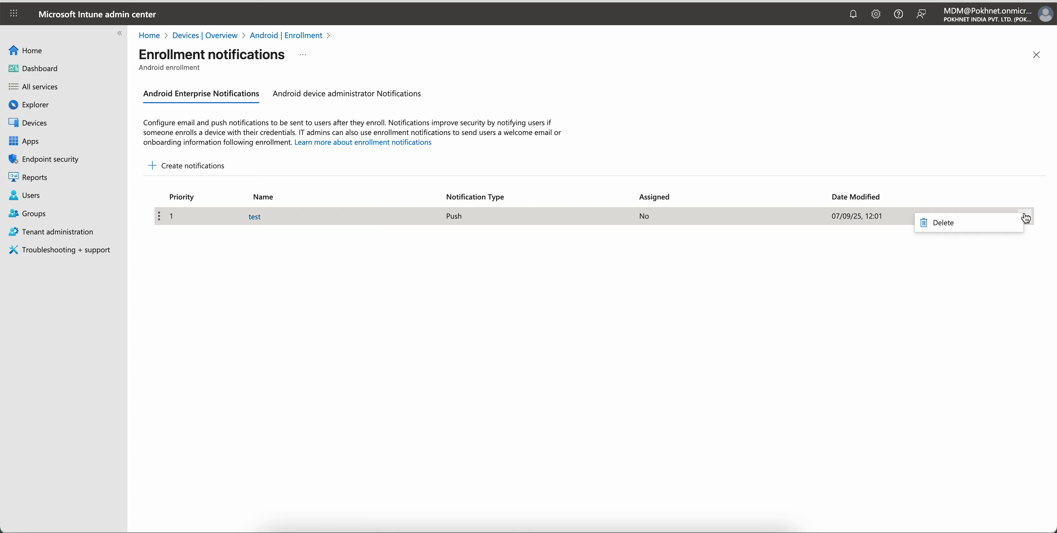
left_click(986, 224)
left_click(512, 323)
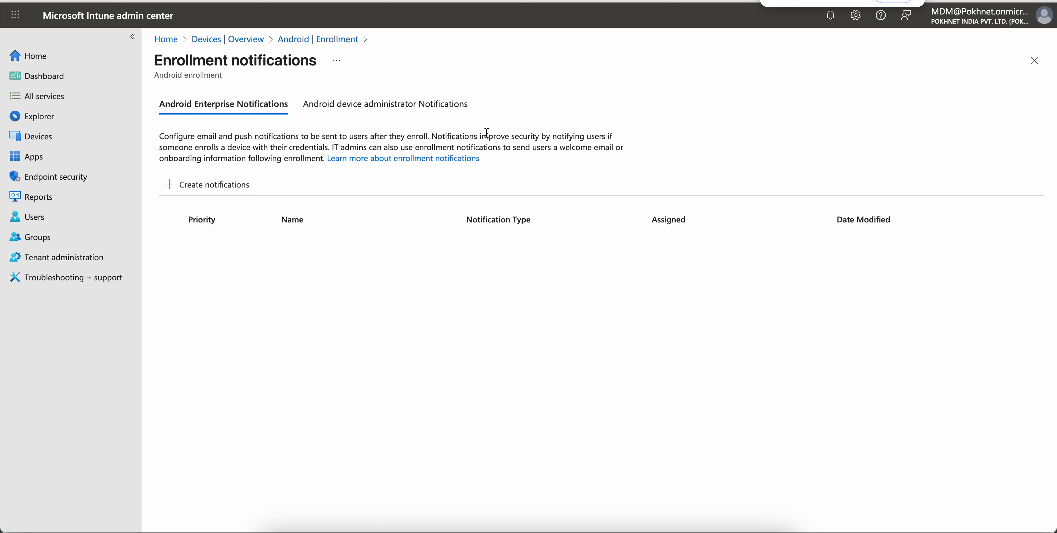
- Zoom in the page and open the enrollment notifications documentation to read it
key("ctrl+plus")
left_click(393, 160)
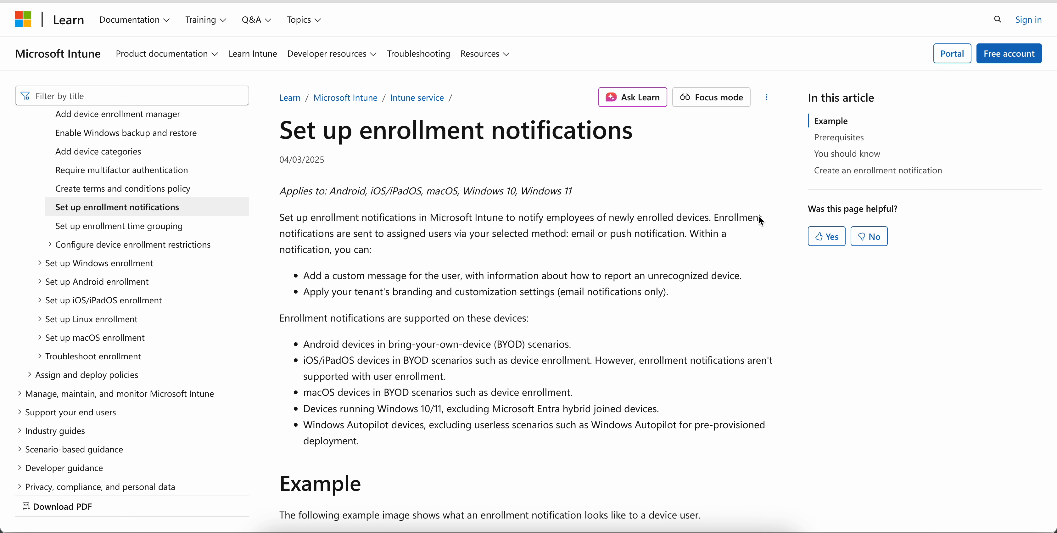
left_click_drag(571, 345, 304, 346)
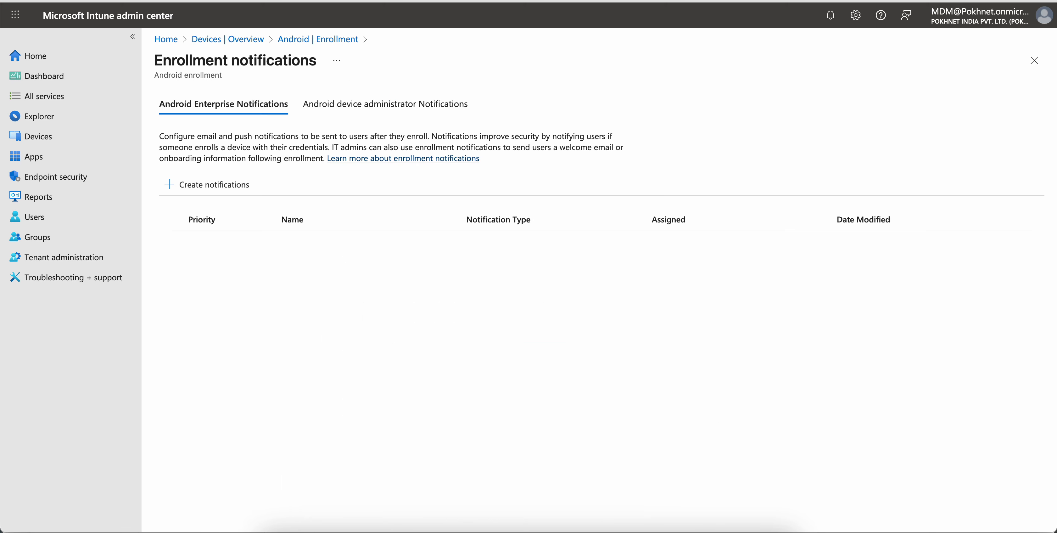
- Start creating a new enrollment notification named "Android BYOD Enrollment Notification"
left_click(240, 190)
left_click(431, 136)
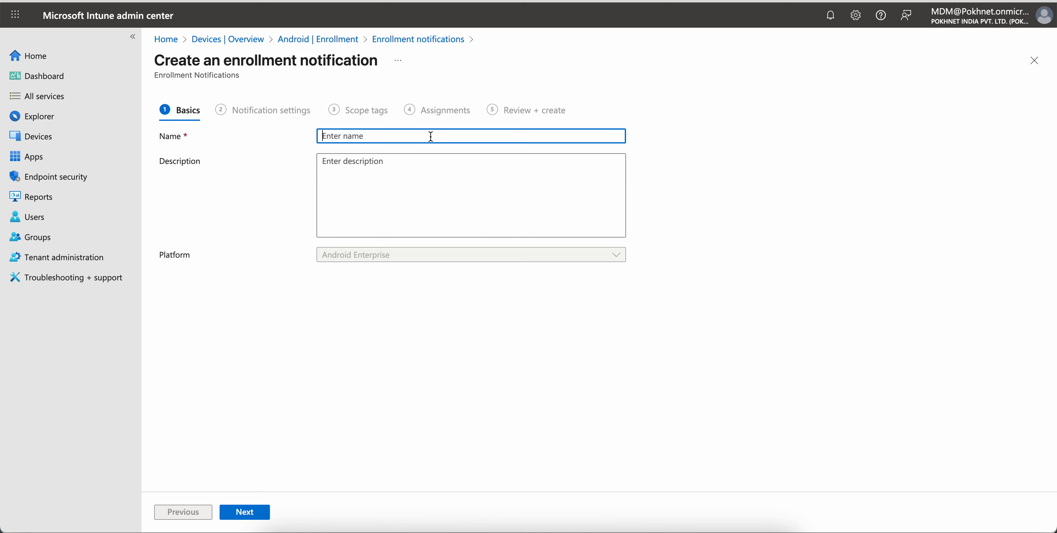
type("Android BYOD Enrollment ")
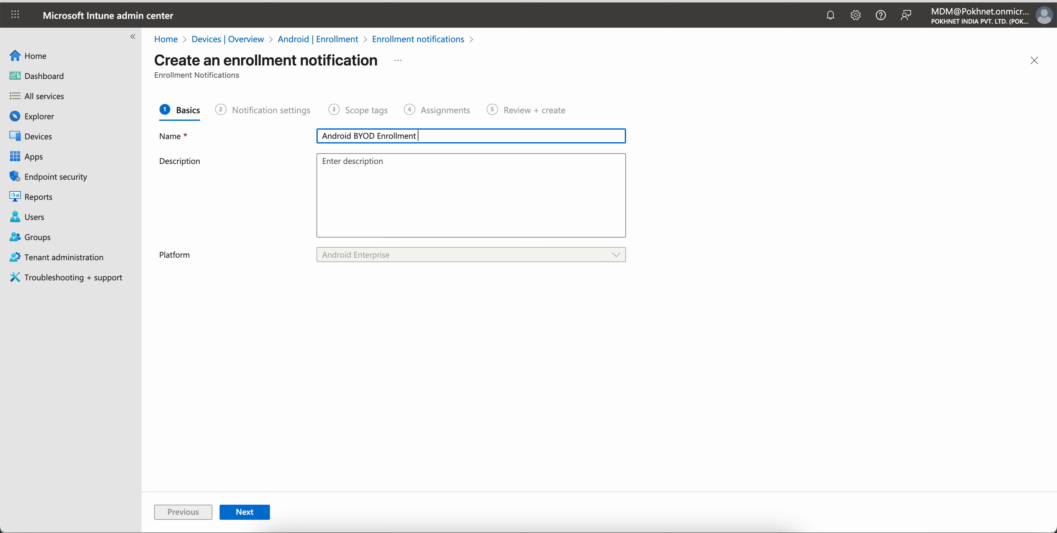
type("Notificai")
type("ton")
key("BackSpace")
key("BackSpace")
key("BackSpace")
key("BackSpace")
type("tion")
- Copy the notification name into the description
left_click_drag(462, 136, 316, 137)
key("ctrl+c")
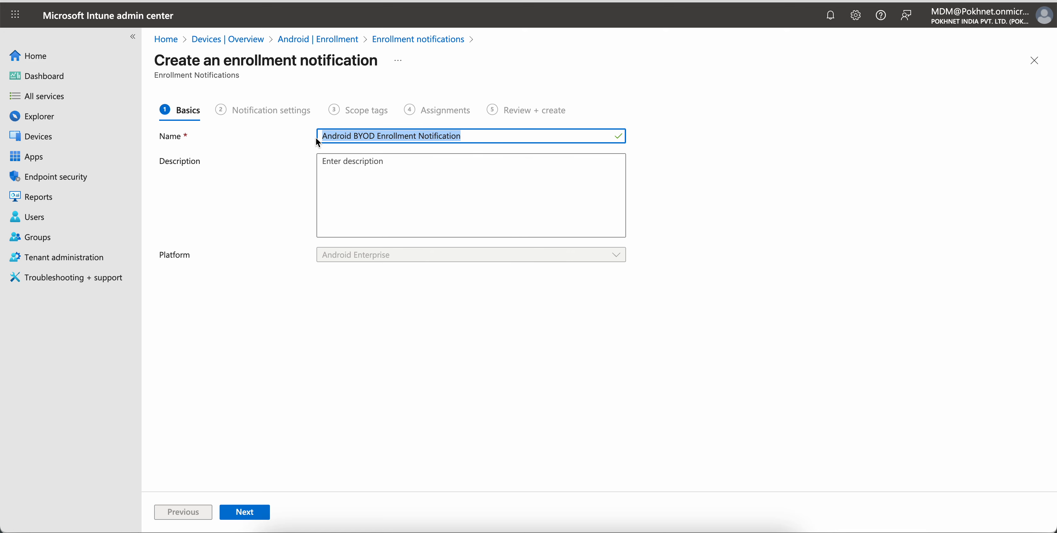
left_click(354, 172)
key("ctrl+v")
- Insert "Push" into both name and description, making them "Android BYOD Enrollment Push Notification", and continue to notification settings
left_click(418, 136)
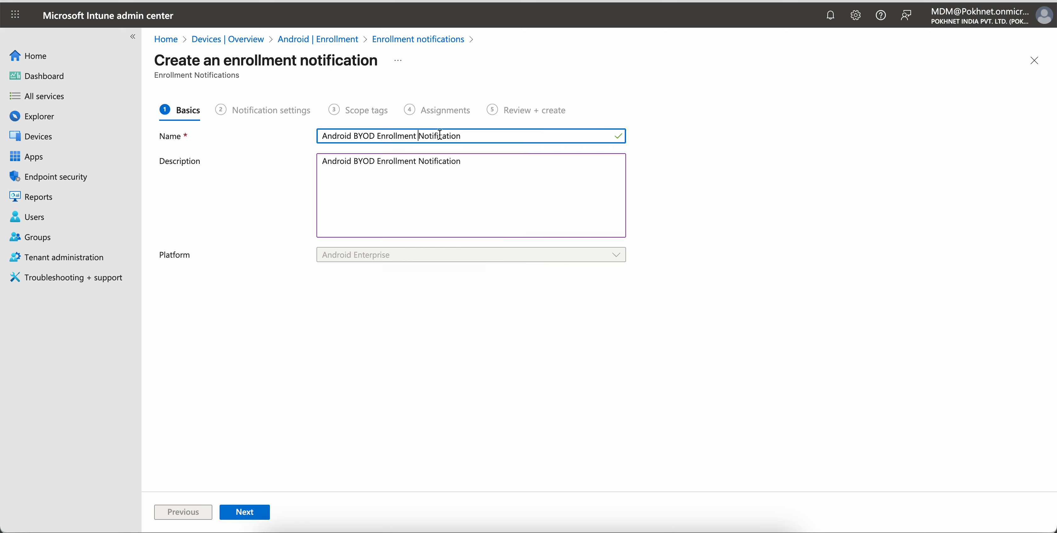
type("Push")
left_click(418, 163)
type("PUsh")
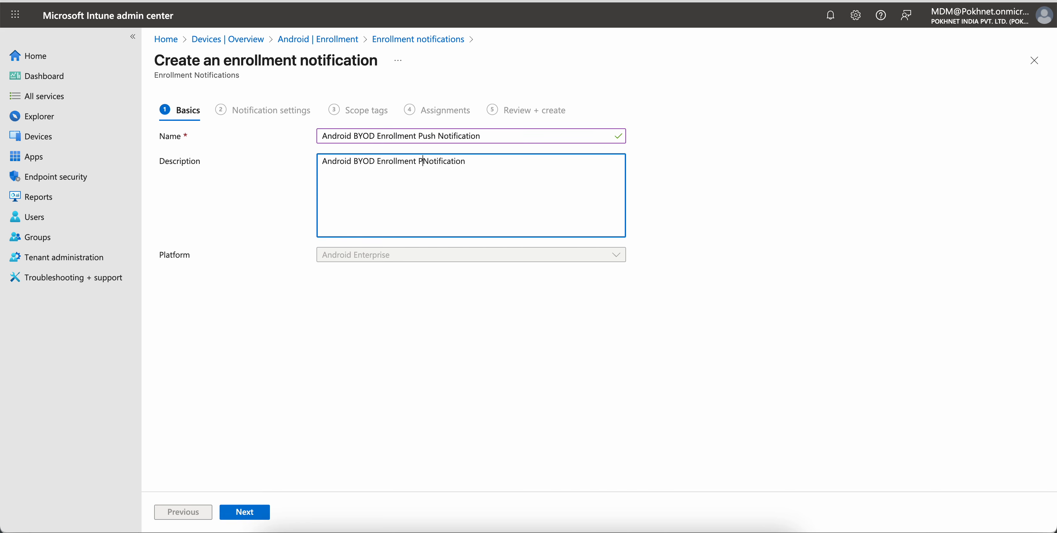
key("BackSpace")
key("BackSpace")
key("BackSpace")
type("ush")
left_click(251, 510)
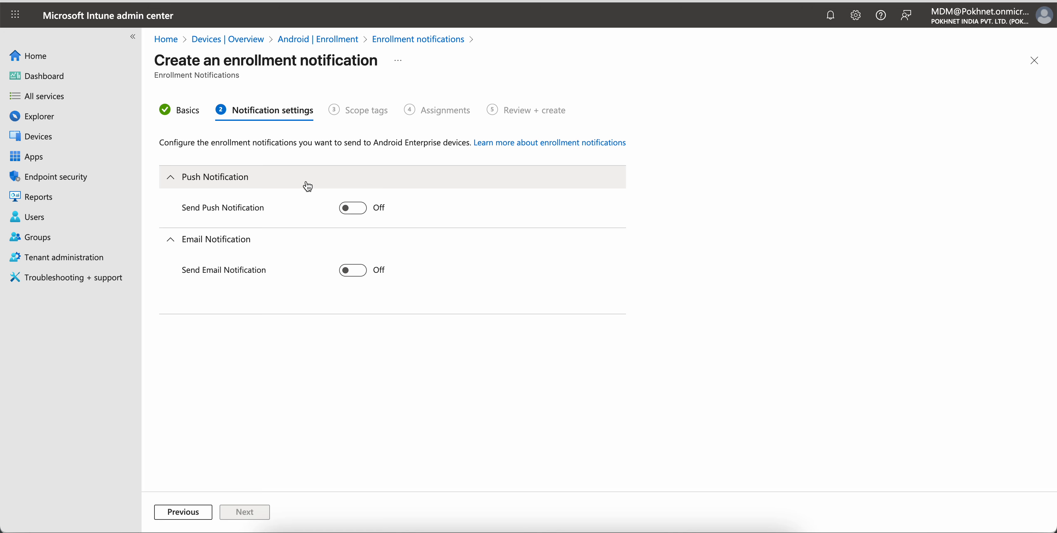
- Turn on push notifications and set the subject to "Congratulation - Your Android BYOD device has been successfully enrolled"
left_click(355, 208)
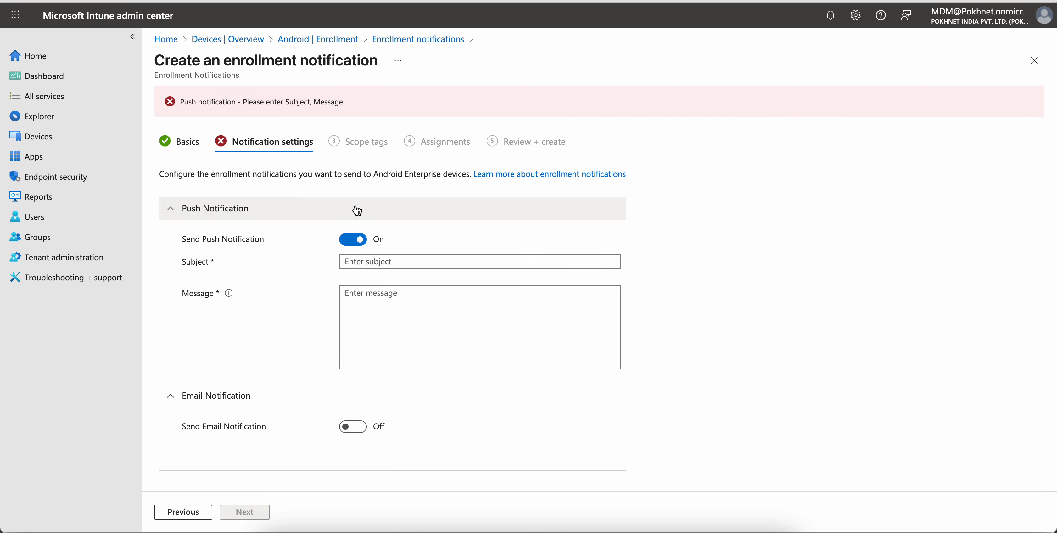
left_click(385, 262)
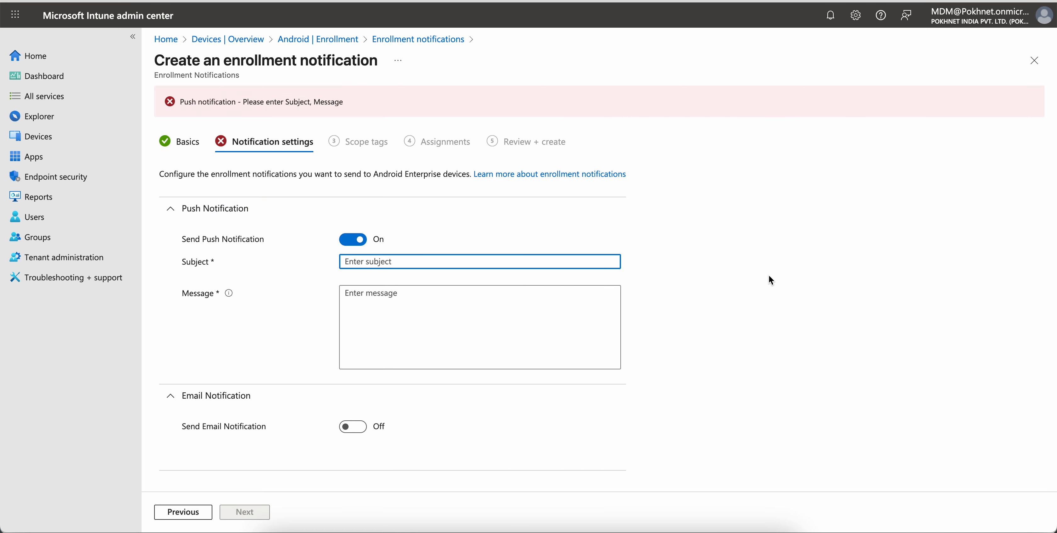
type("U")
type("er")
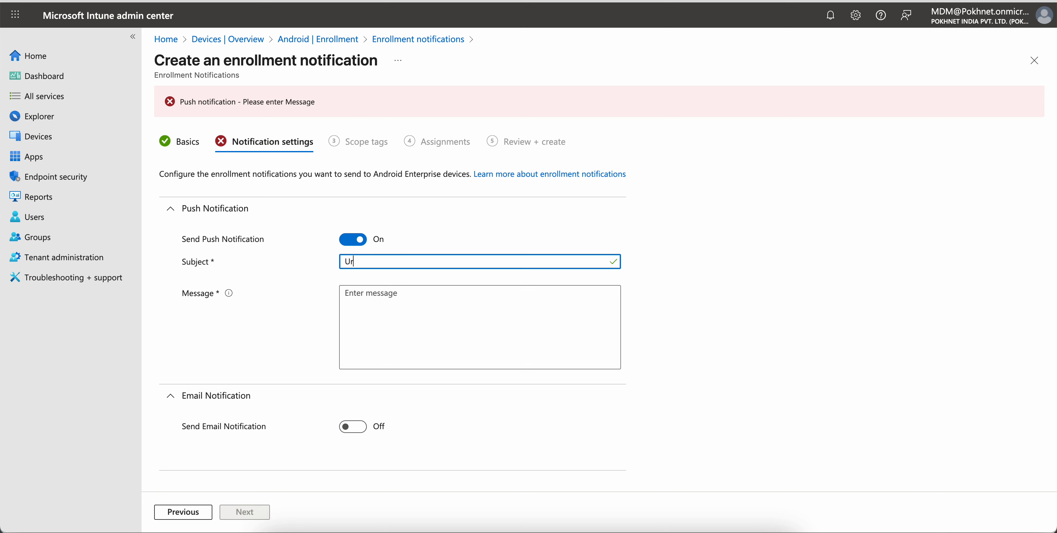
key("BackSpace")
key("BackSpace")
key("BackSpace")
type("Welcome")
key("BackSpace")
key("BackSpace")
key("BackSpace")
key("BackSpace")
key("BackSpace")
key("BackSpace")
key("BackSpace")
key("BackSpace")
type("Congratulation - YOur d")
key("BackSpace")
key("BackSpace")
key("BackSpace")
key("BackSpace")
key("BackSpace")
type("our device ")
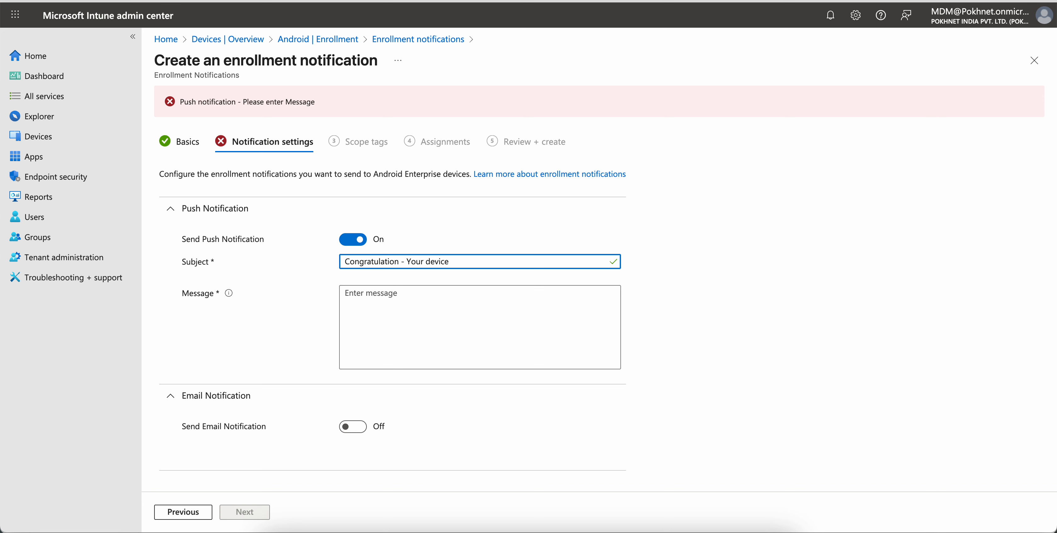
type("has been successfully enrolled")
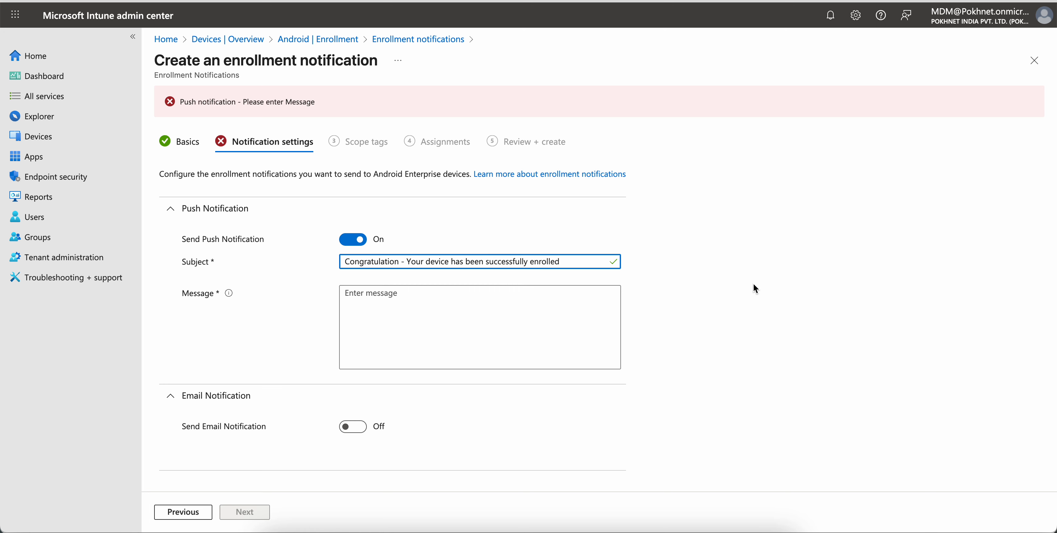
type("Android B")
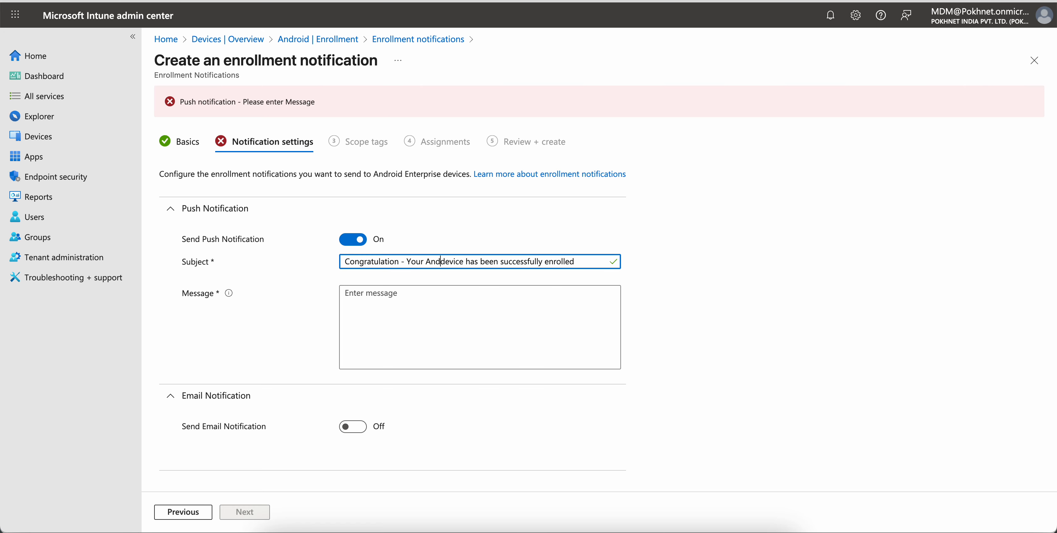
type("YOD")
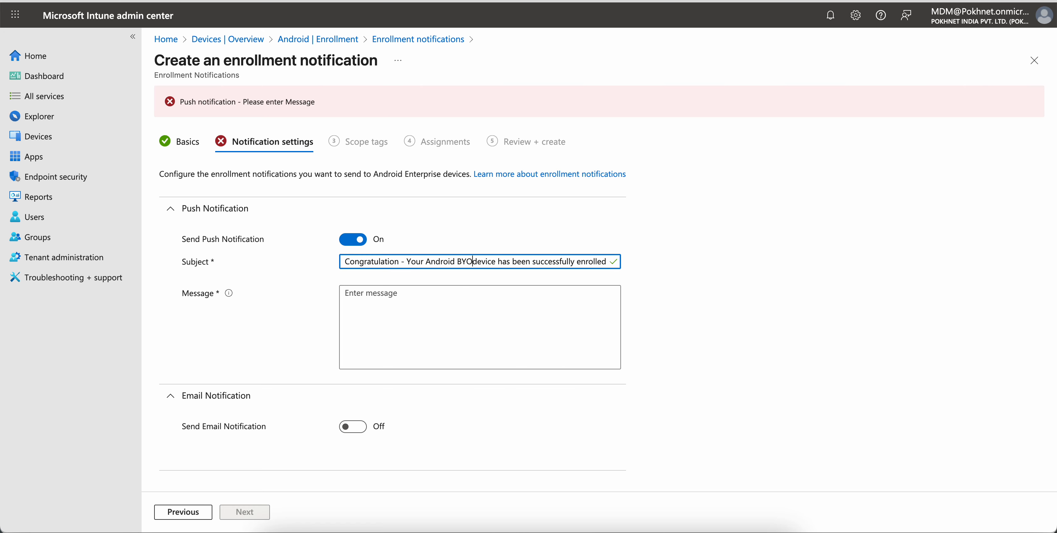
- Copy the subject into the push message and add "thanks," on a separate line below
key("ctrl+a")
key("ctrl+c")
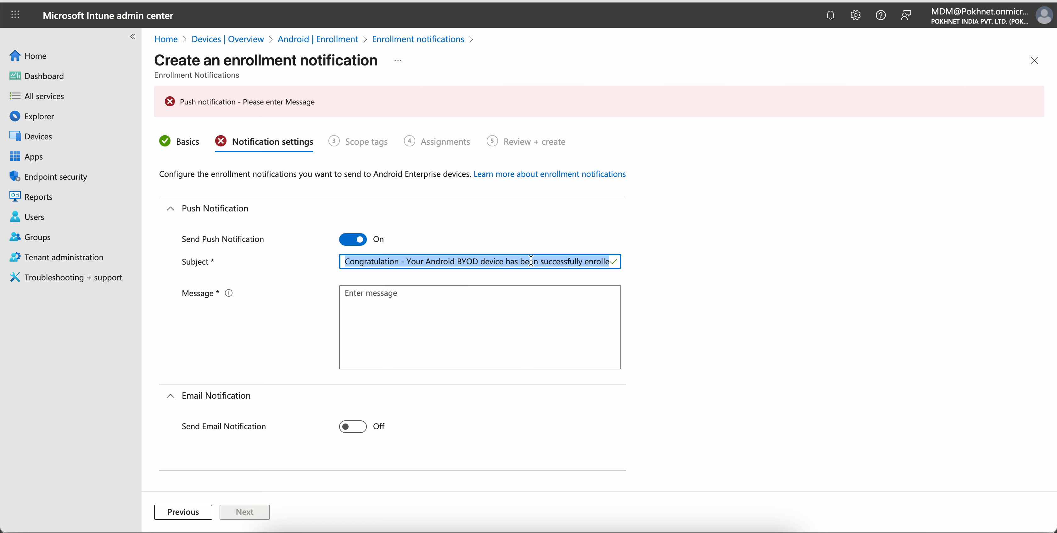
left_click(460, 310)
key("ctrl+v")
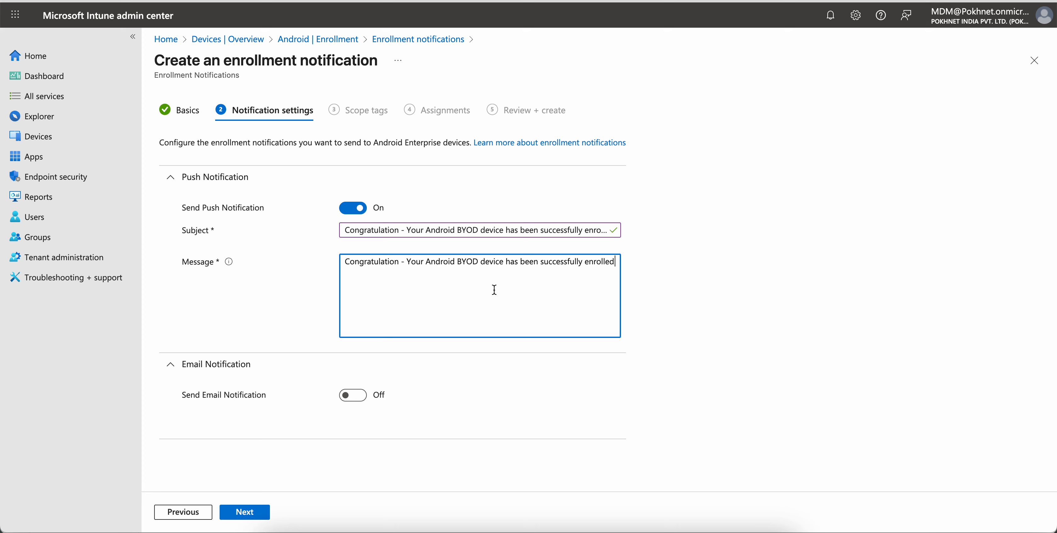
key("Return")
key("Return")
type("thanks")
- Turn on email notifications
left_click(353, 395)
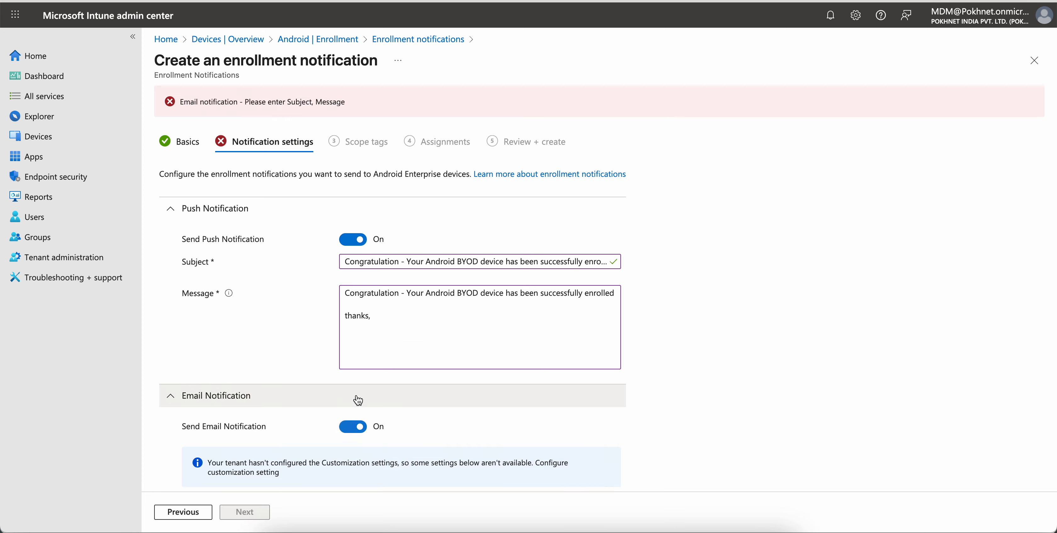
scroll(441, 374, "down", 5)
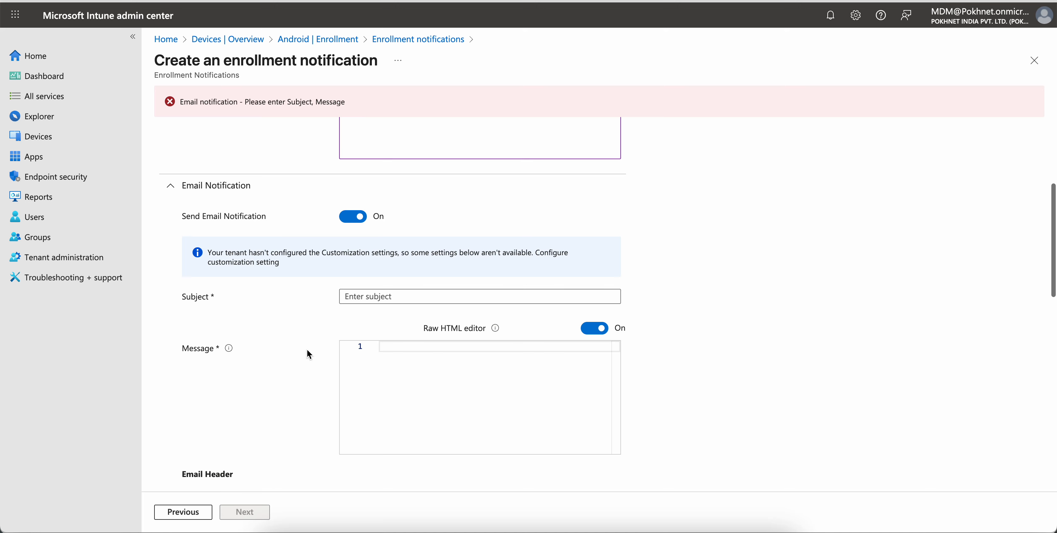
scroll(433, 141, "up", 3)
- Edit the push message to start with "Hello," and capitalize the closing to "Thanks,"
left_click_drag(410, 233, 337, 195)
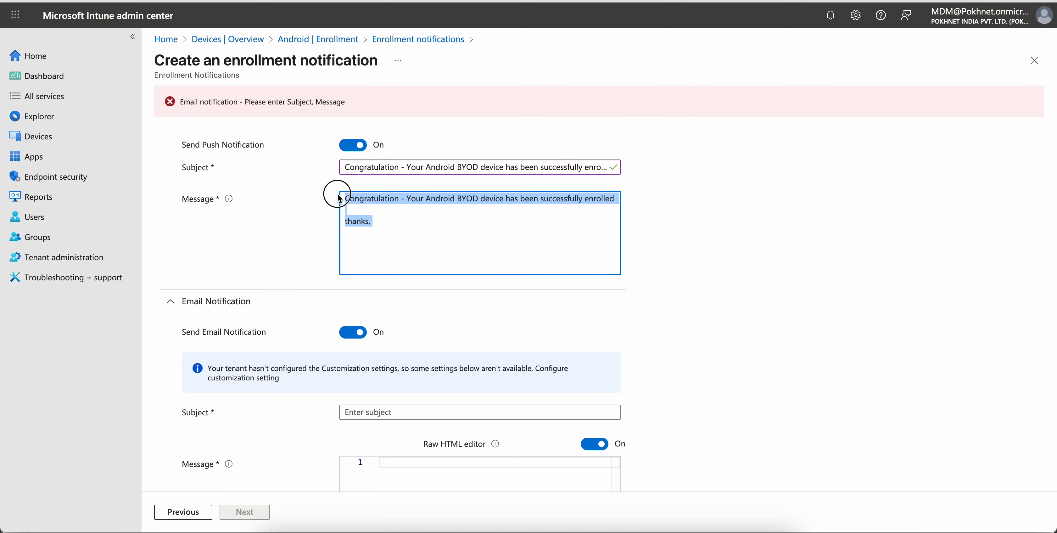
left_click(349, 221)
key("BackSpace")
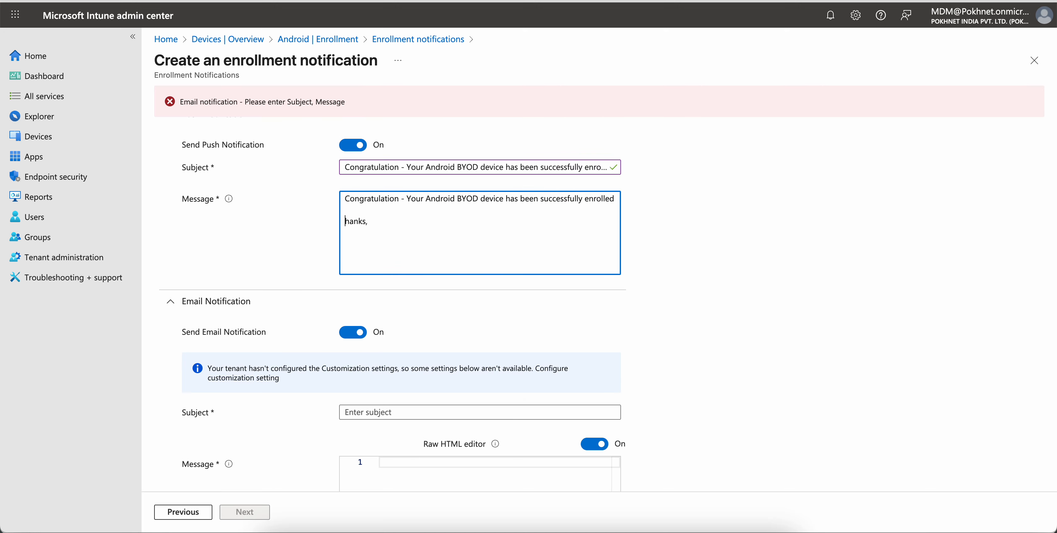
type("T")
type("Hello,")
key("Return")
key("Return")
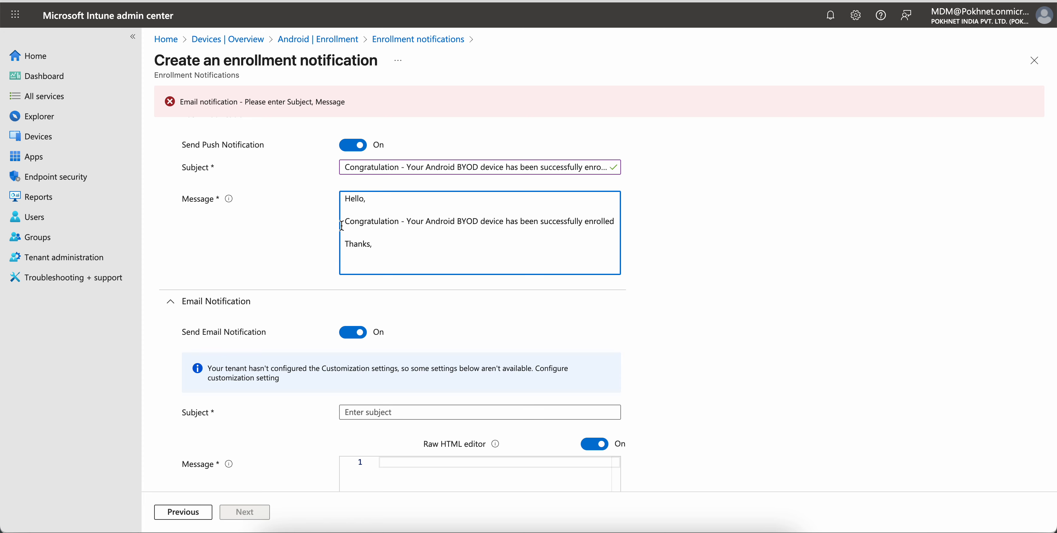
- Copy the push message text into the email notification's message
key("ctrl+a")
key("ctrl+c")
scroll(424, 414, "down", 3)
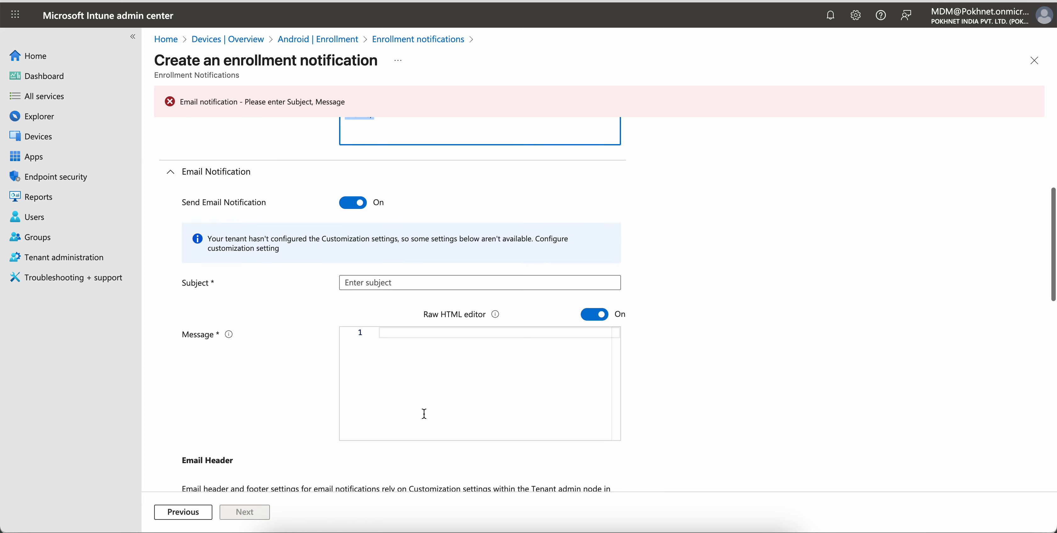
left_click(417, 318)
key("ctrl+v")
scroll(461, 129, "up", 3)
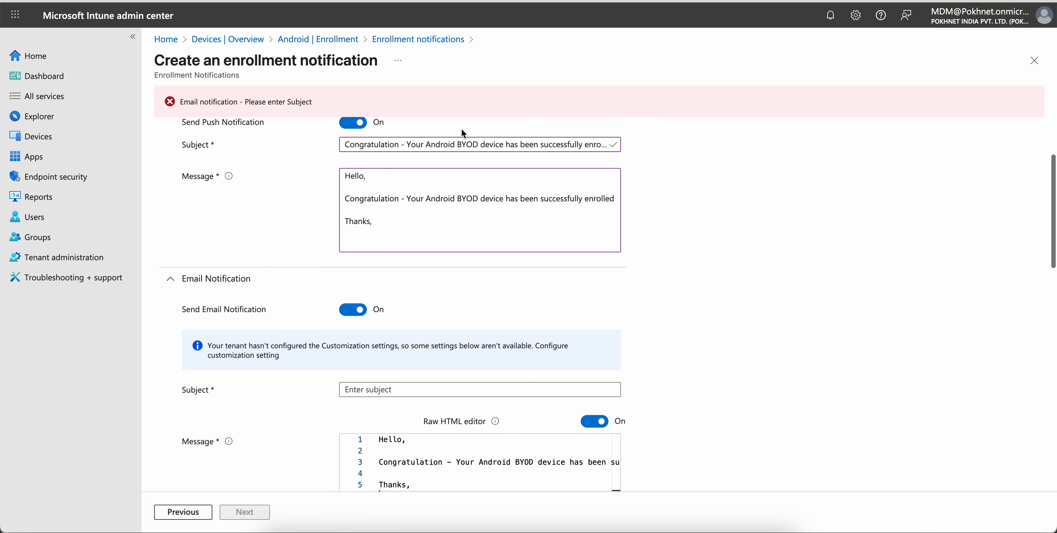
- Copy the push subject into the email notification's subject
left_click(453, 144)
key("ctrl+a")
key("ctrl+c")
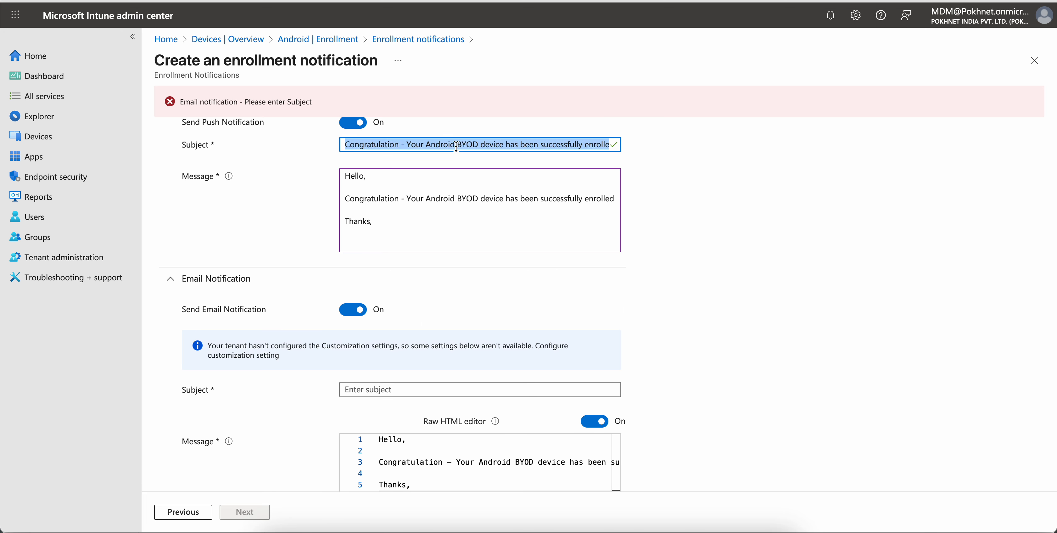
left_click(385, 394)
key("ctrl+v")
- Turn on showing the company logo in the email header and device details in the email footer
scroll(705, 327, "down", 6)
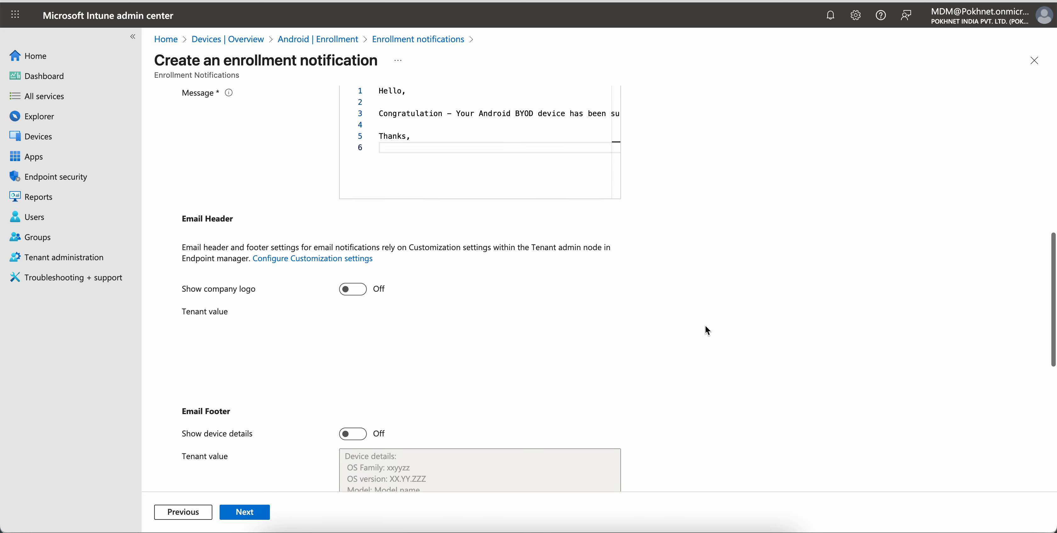
left_click(359, 290)
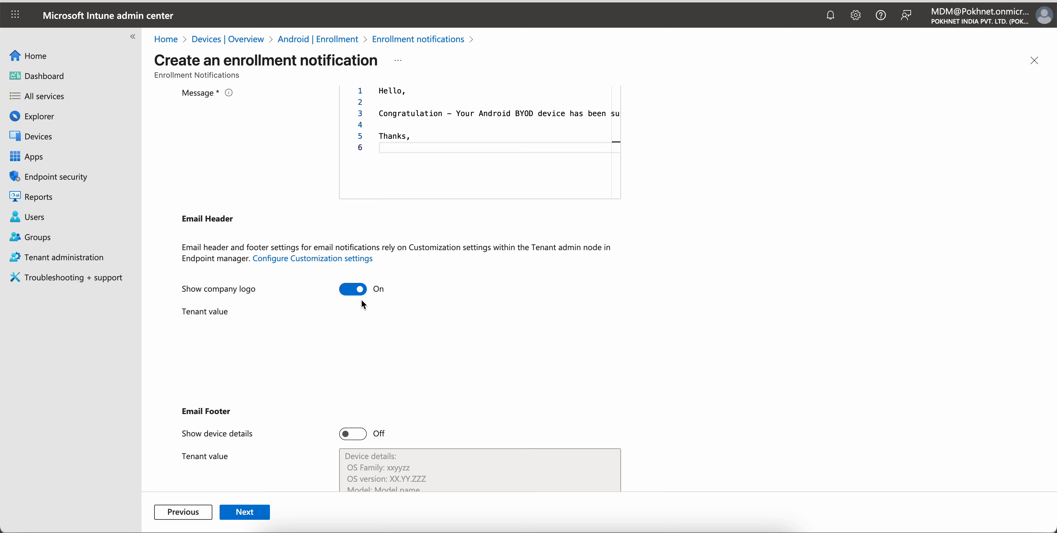
scroll(411, 295, "down", 2)
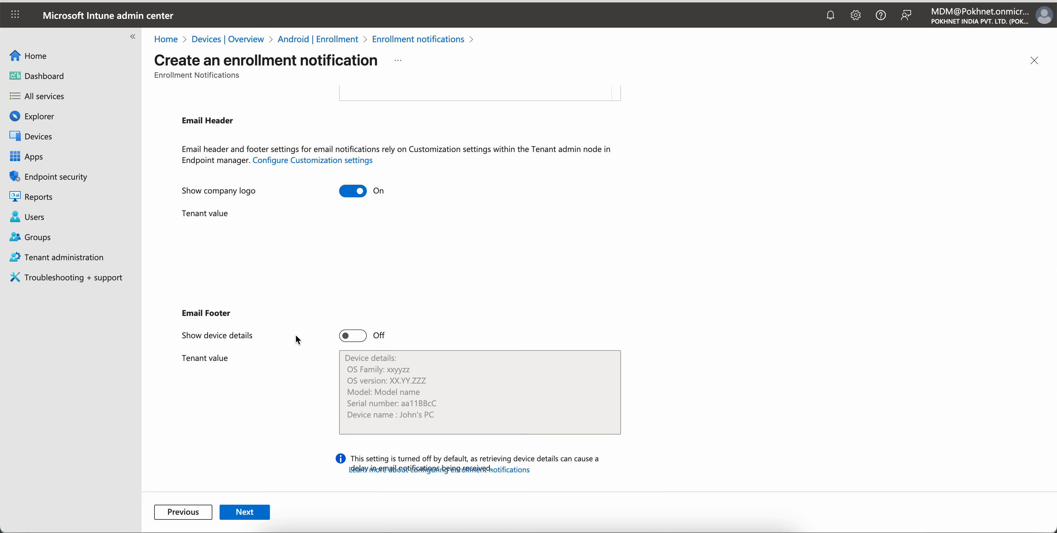
left_click(353, 337)
- Turn on showing the company name and contact information in the email footer
scroll(497, 381, "down", 2)
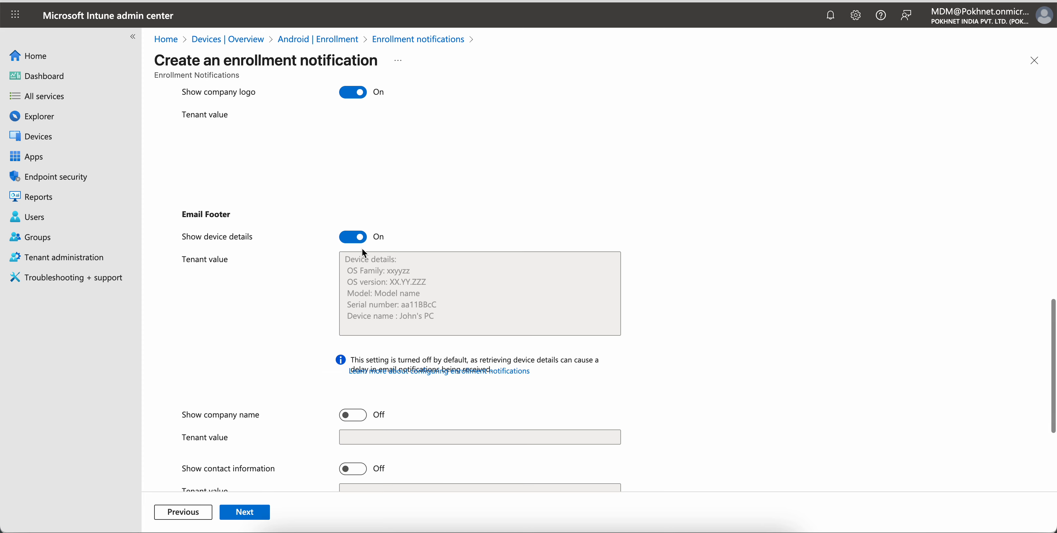
left_click_drag(368, 270, 410, 303)
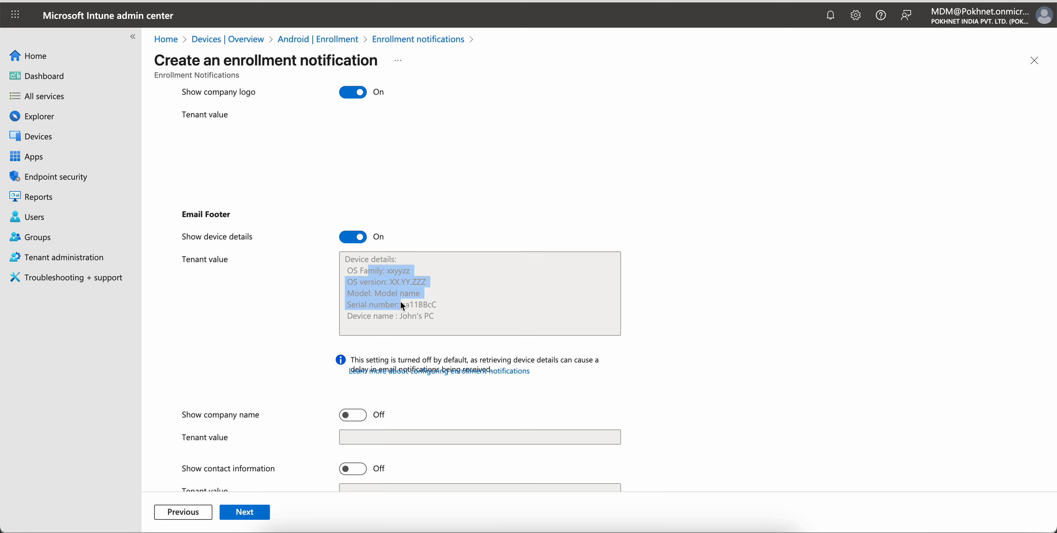
left_click(463, 304)
scroll(461, 300, "down", 1)
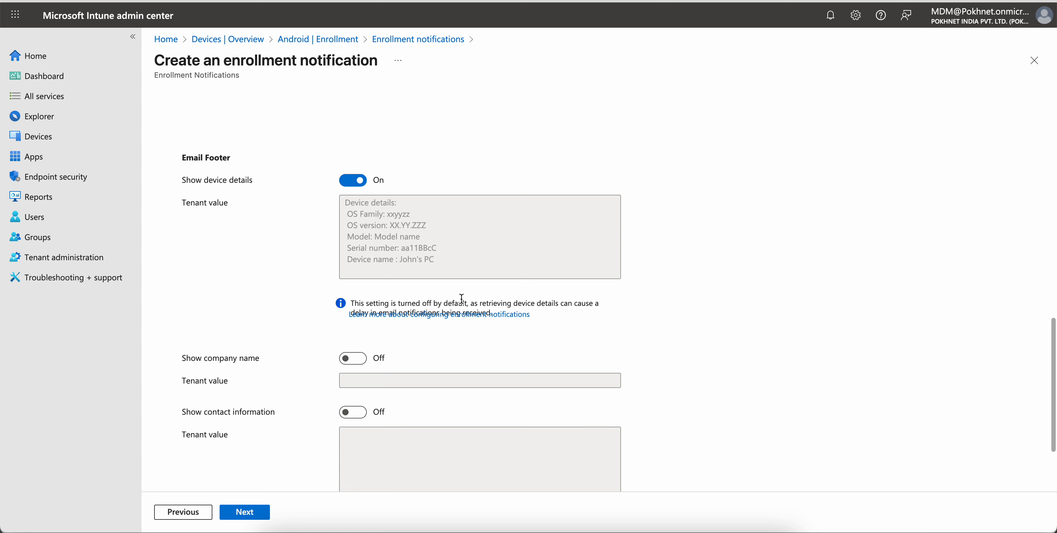
scroll(460, 298, "down", 2)
left_click(352, 254)
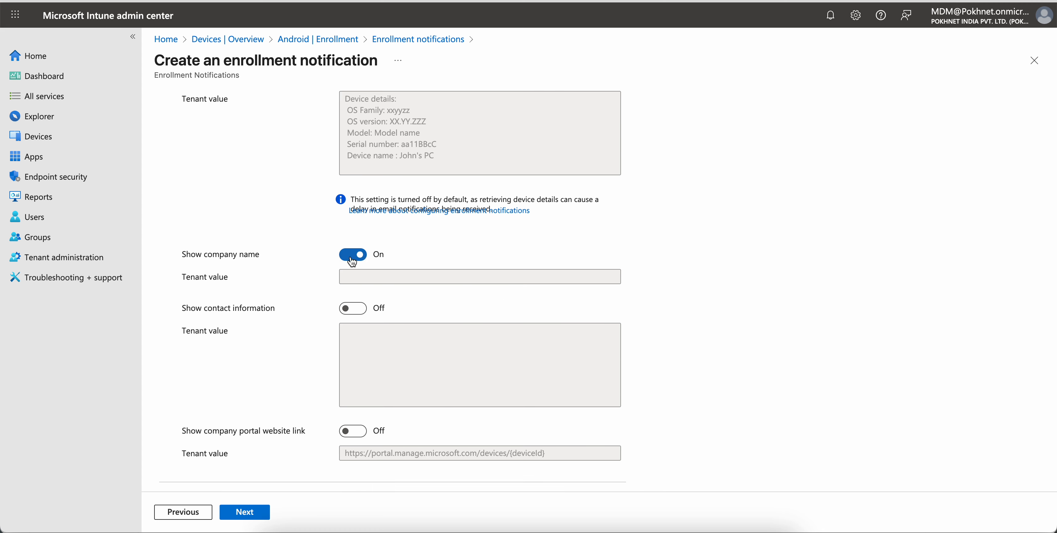
scroll(474, 279, "down", 1)
left_click(355, 299)
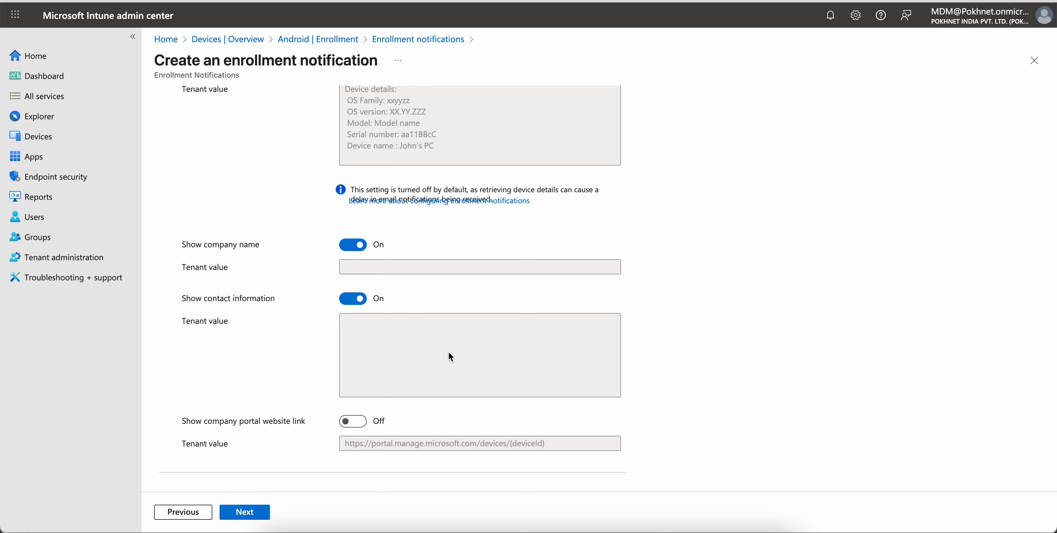
- Turn on the company portal website link in the footer and continue to the scope tags
left_click(355, 425)
left_click_drag(357, 445, 552, 447)
left_click(525, 448)
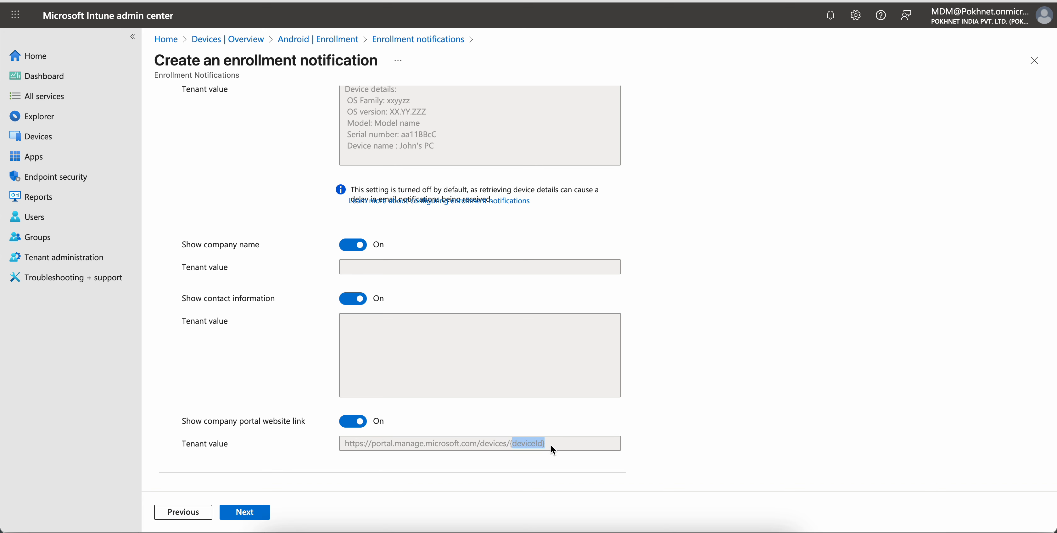
left_click(550, 445)
left_click_drag(550, 451, 338, 448)
left_click(528, 448)
left_click_drag(510, 446, 550, 448)
left_click(258, 516)
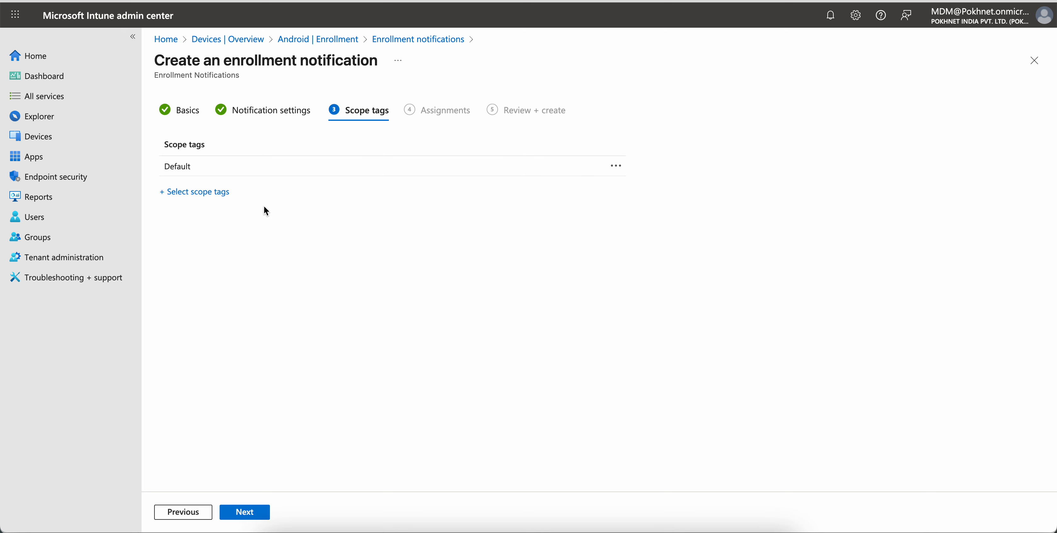
- Keep the default scope tag and include the All Apple iOS Devices group in the assignments
left_click(258, 512)
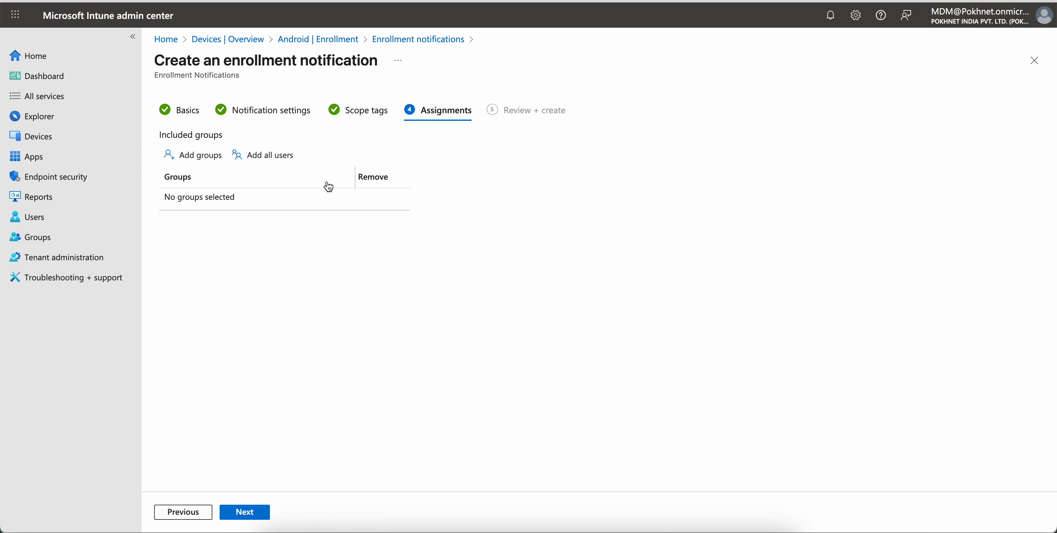
left_click(203, 161)
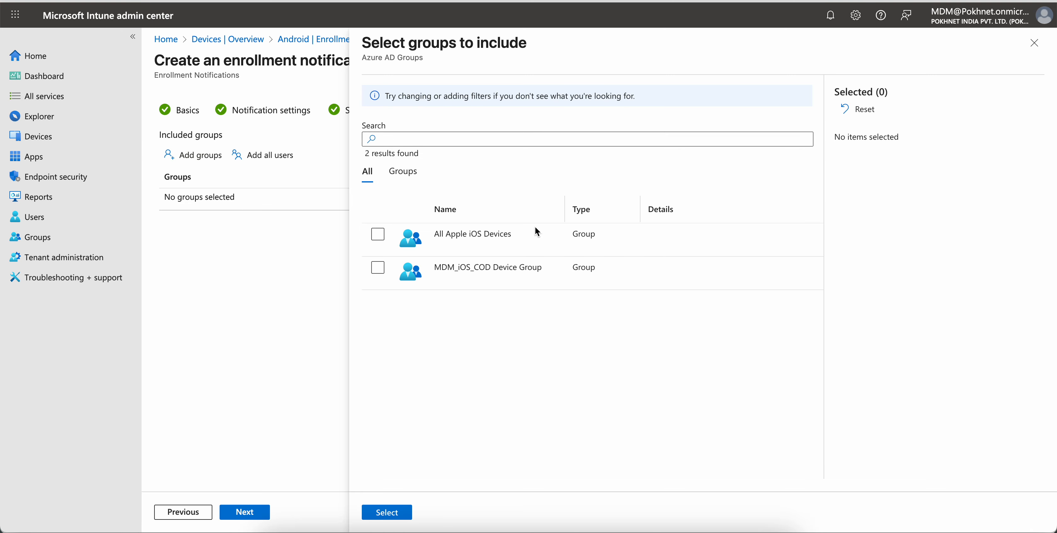
left_click(377, 236)
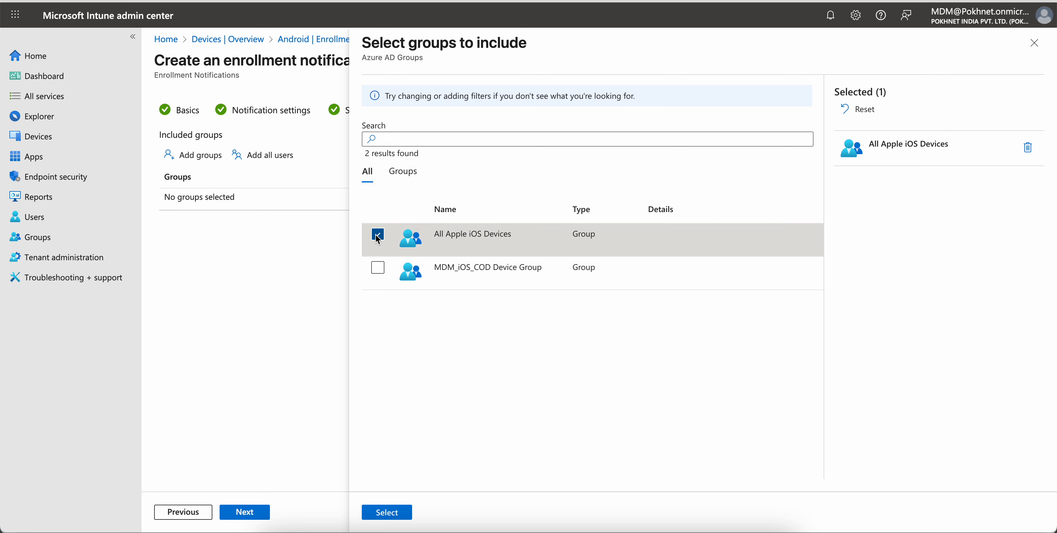
left_click(377, 235)
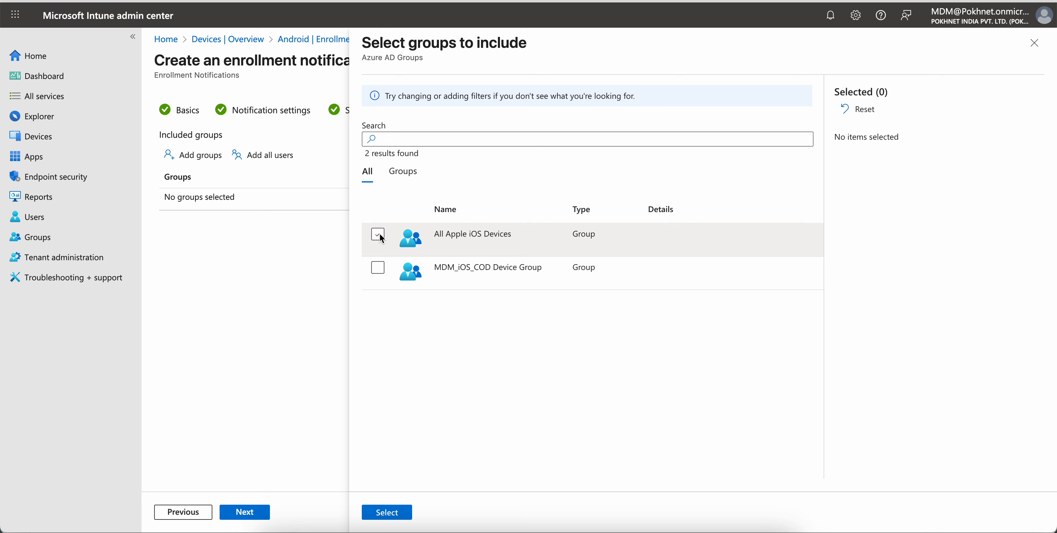
left_click(378, 269)
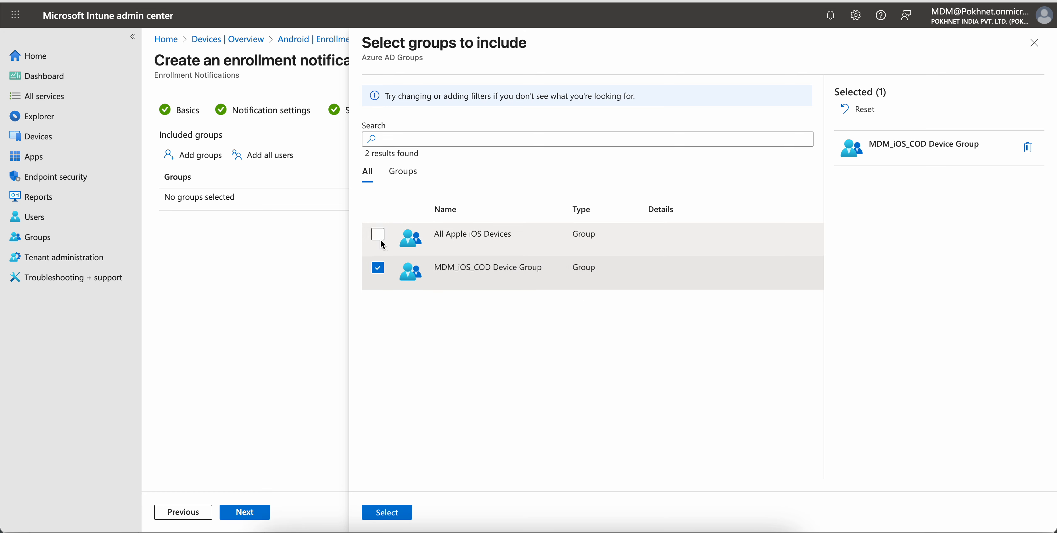
left_click(378, 235)
left_click(377, 269)
left_click(377, 236)
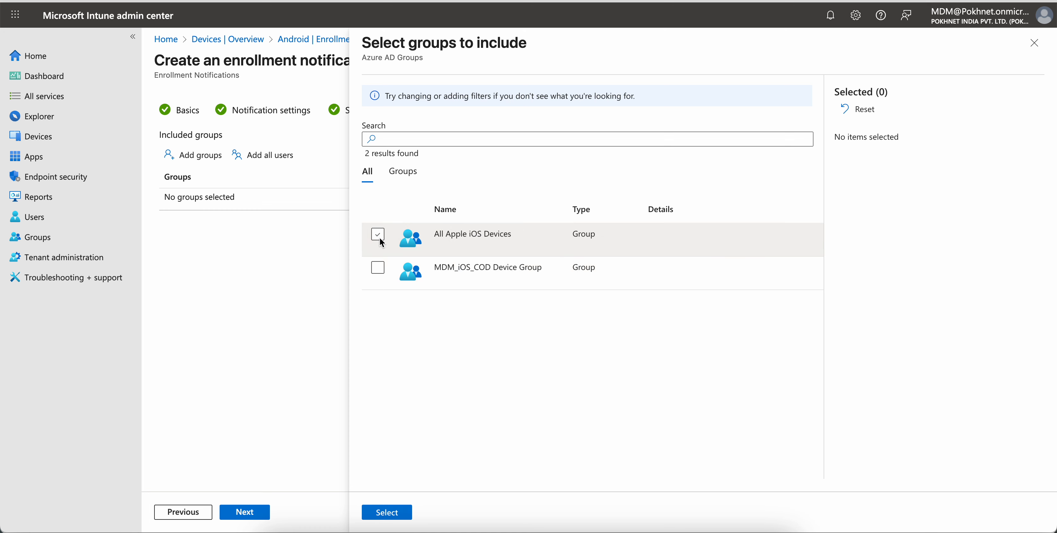
left_click(378, 235)
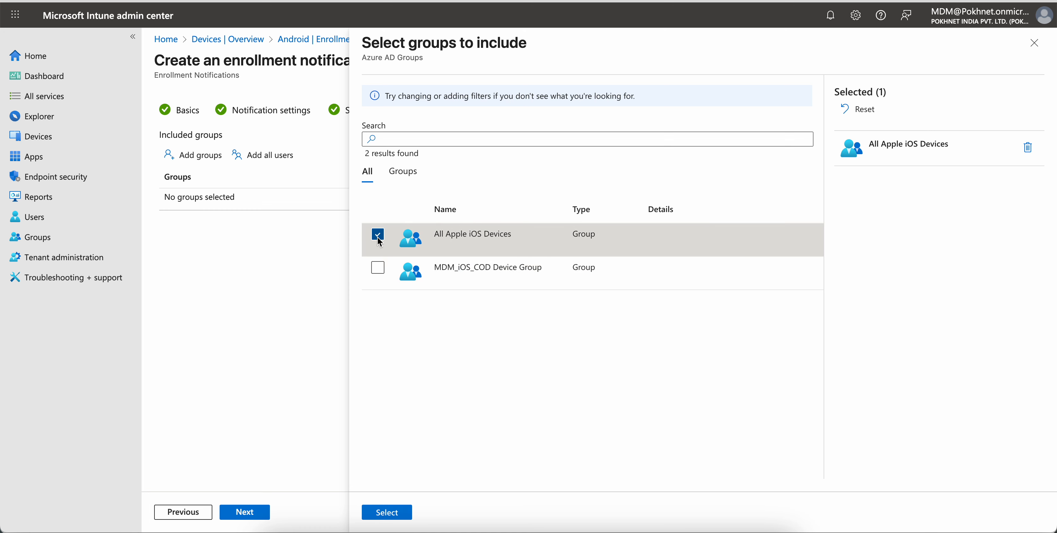
left_click(380, 237)
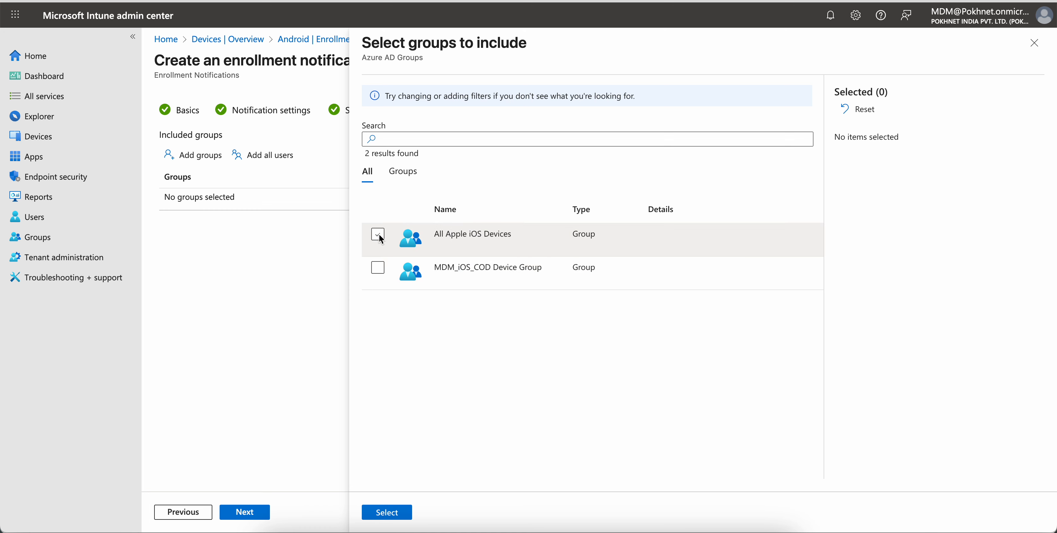
left_click(380, 237)
left_click(396, 517)
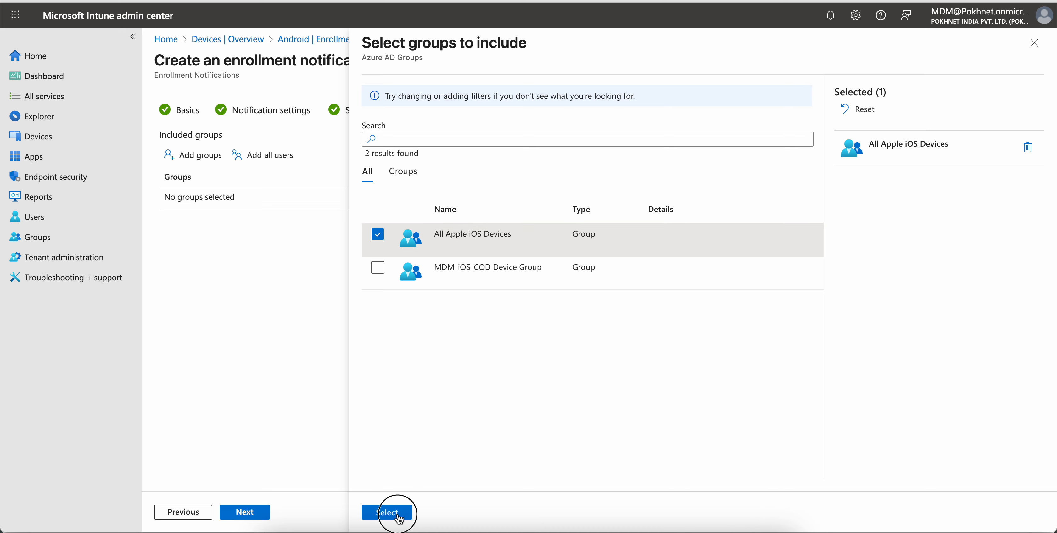
- Create the enrollment notification and open it from the notifications list
left_click(263, 509)
left_click(256, 513)
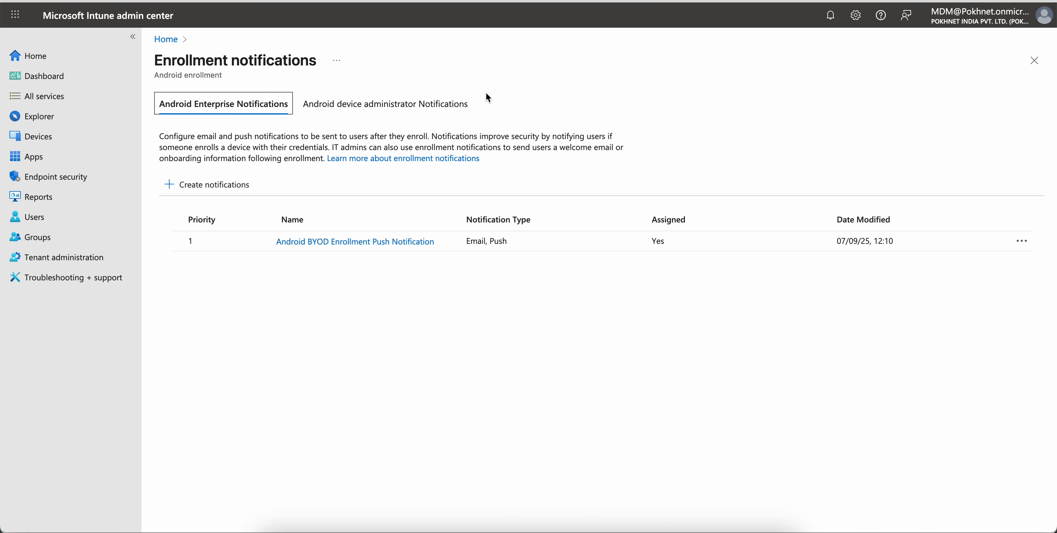
left_click(369, 241)
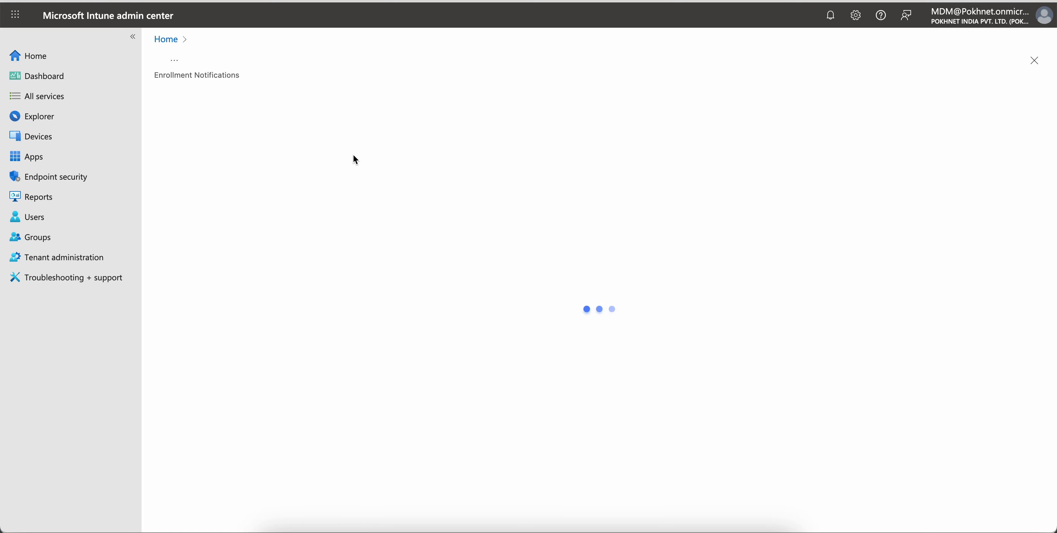
- Review the notification's saved properties, settings and included groups
scroll(382, 285, "down", 5)
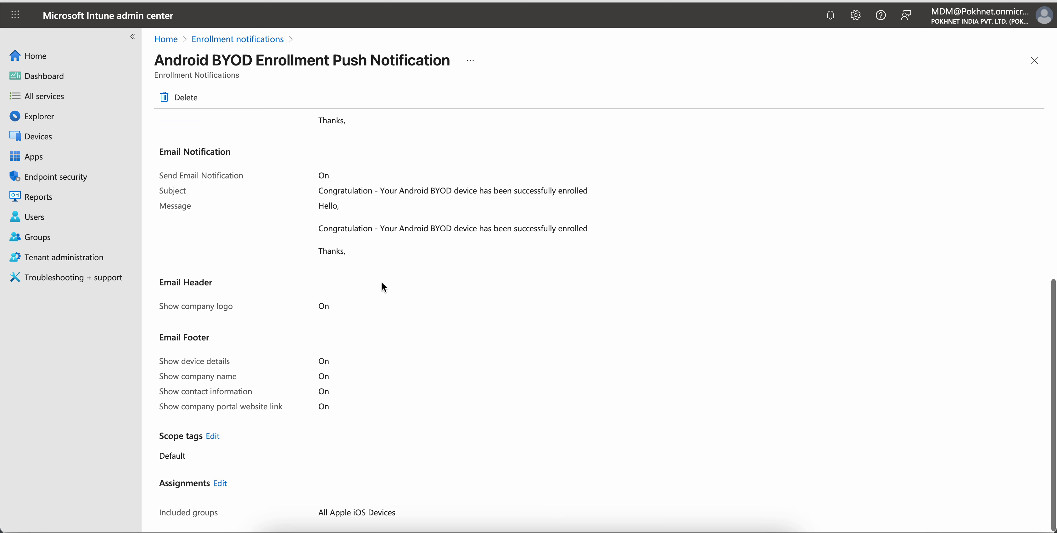
scroll(381, 282, "up", 10)
left_click(316, 230)
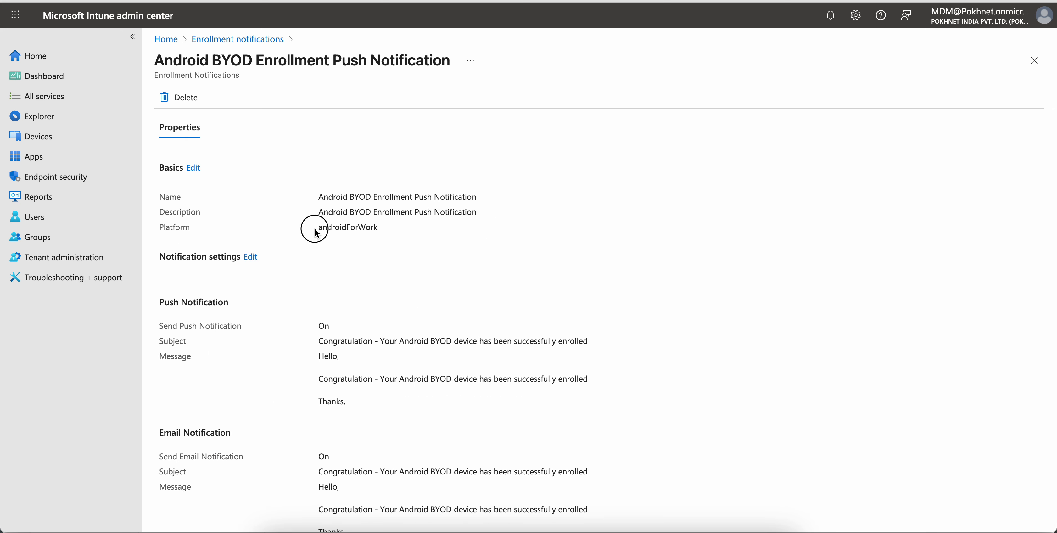
left_click_drag(315, 230, 422, 229)
scroll(501, 275, "down", 6)
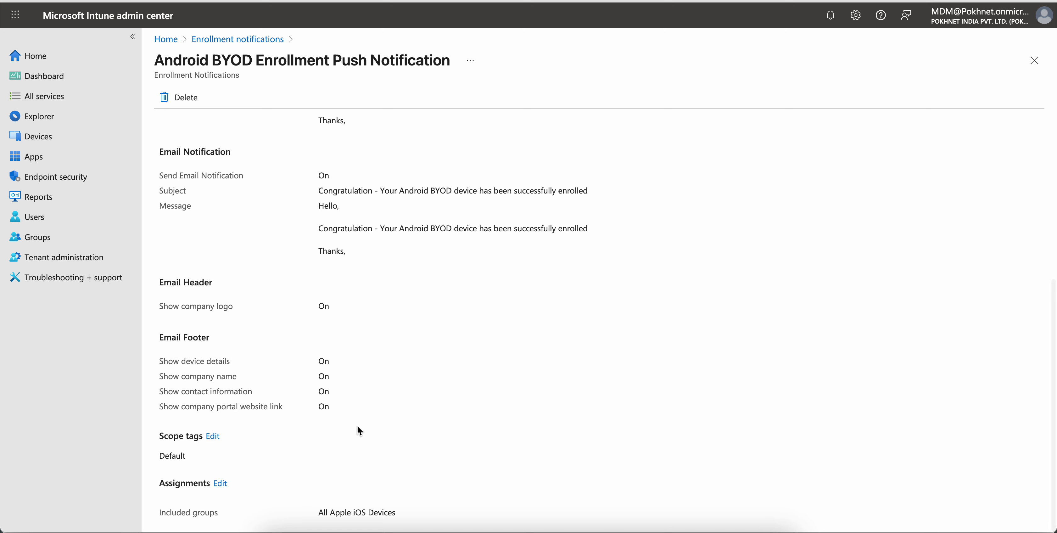
left_click(332, 513)
left_click_drag(332, 513, 299, 514)
- Remove the All Apple iOS Devices group from the notification's assignments and save
left_click(221, 484)
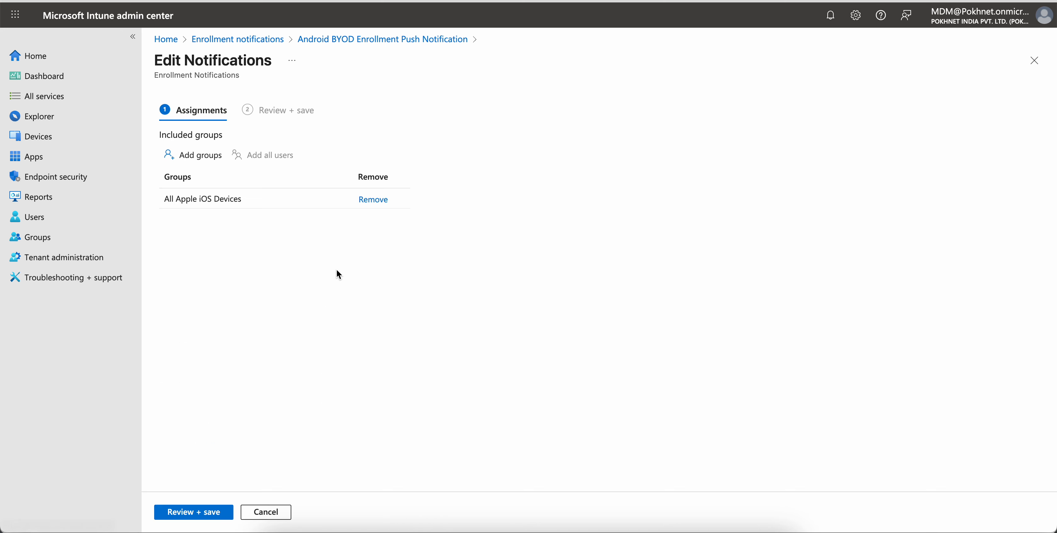
left_click(367, 197)
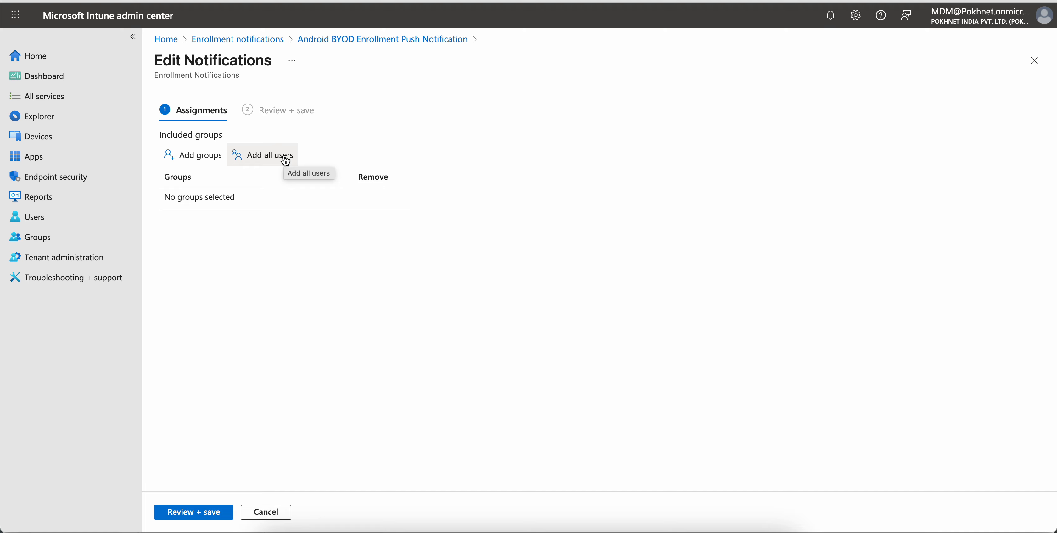
left_click(205, 512)
left_click(193, 512)
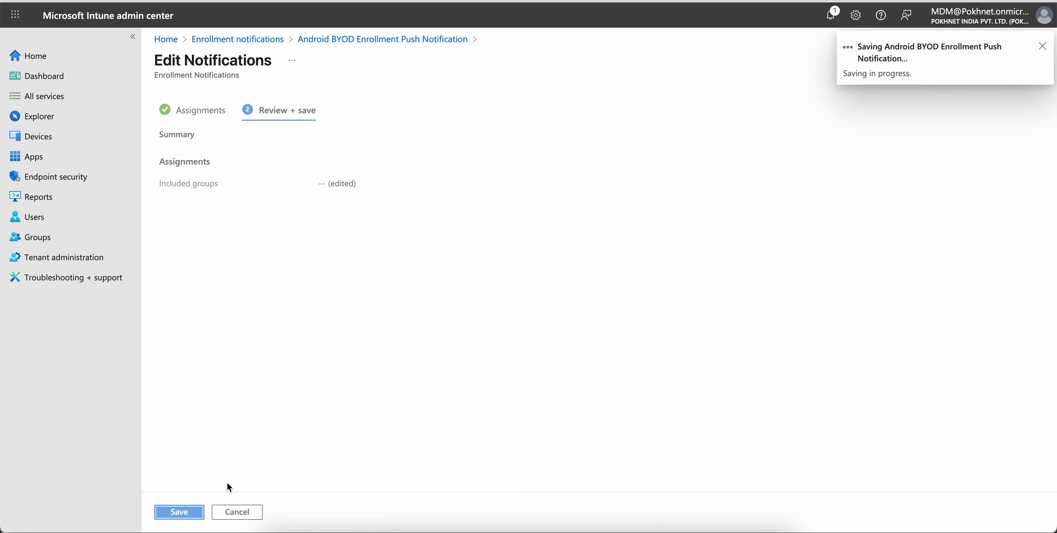
- Edit the notification's assignments to include All users, then review and save
scroll(557, 269, "down", 1)
left_click(319, 518)
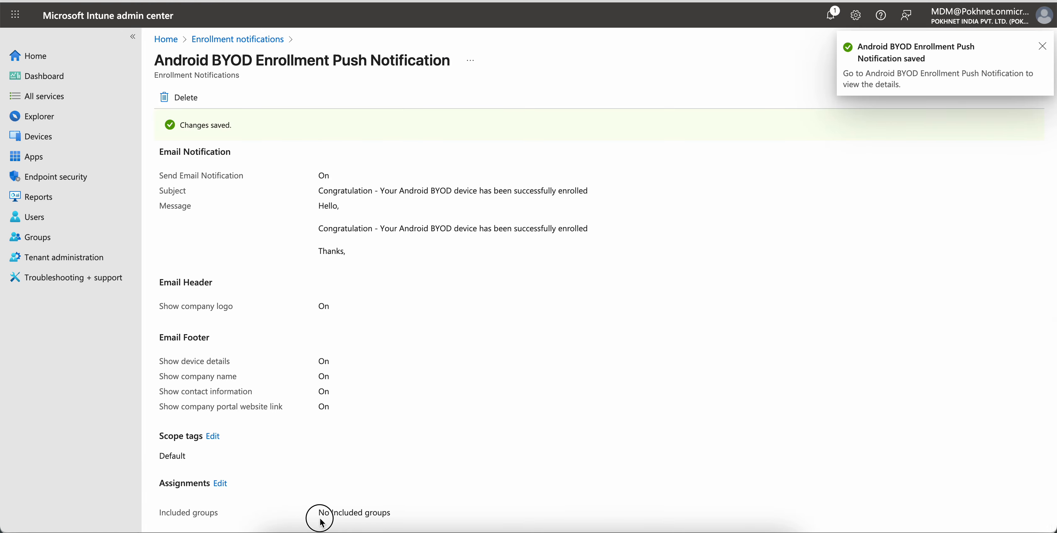
triple_click(321, 521)
left_click(443, 501)
left_click(221, 483)
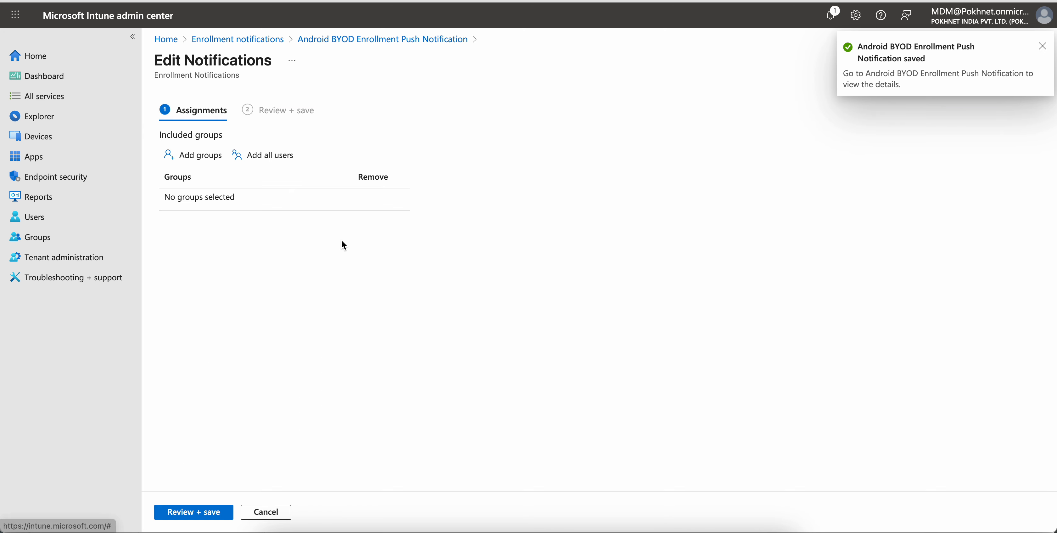
left_click(286, 160)
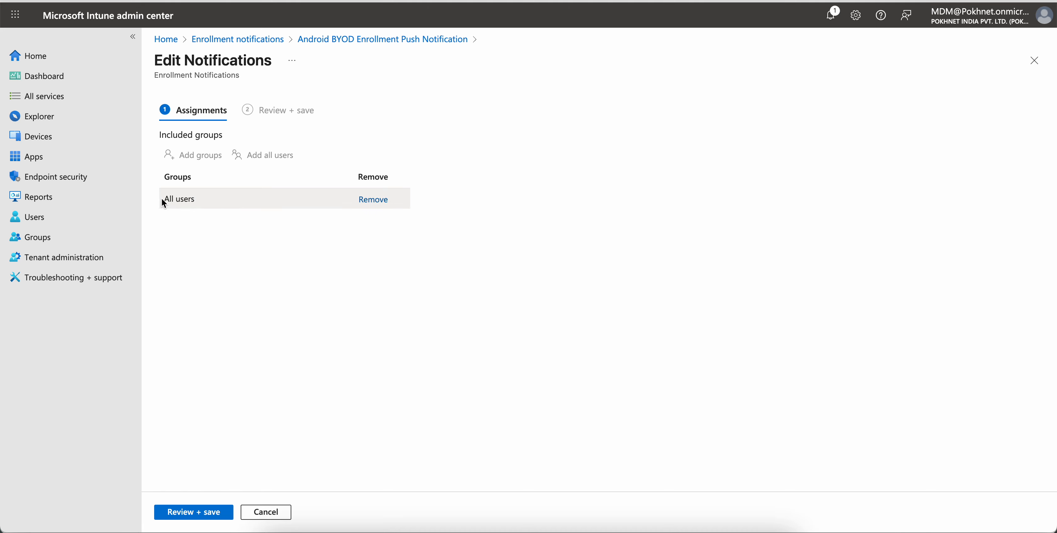
left_click_drag(161, 198, 200, 201)
left_click(363, 199)
left_click(277, 158)
triple_click(183, 200)
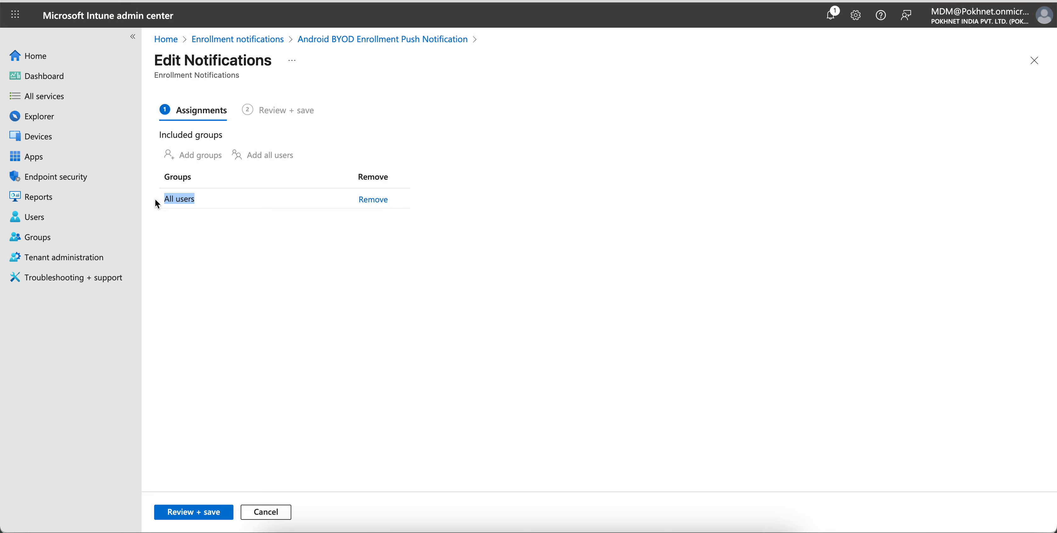
left_click(242, 230)
left_click(199, 516)
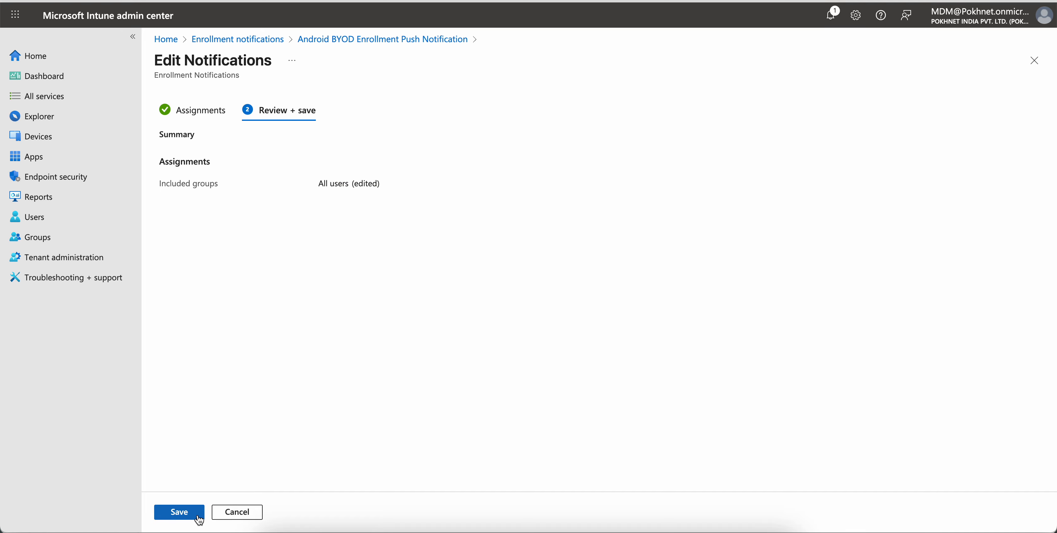
left_click(199, 518)
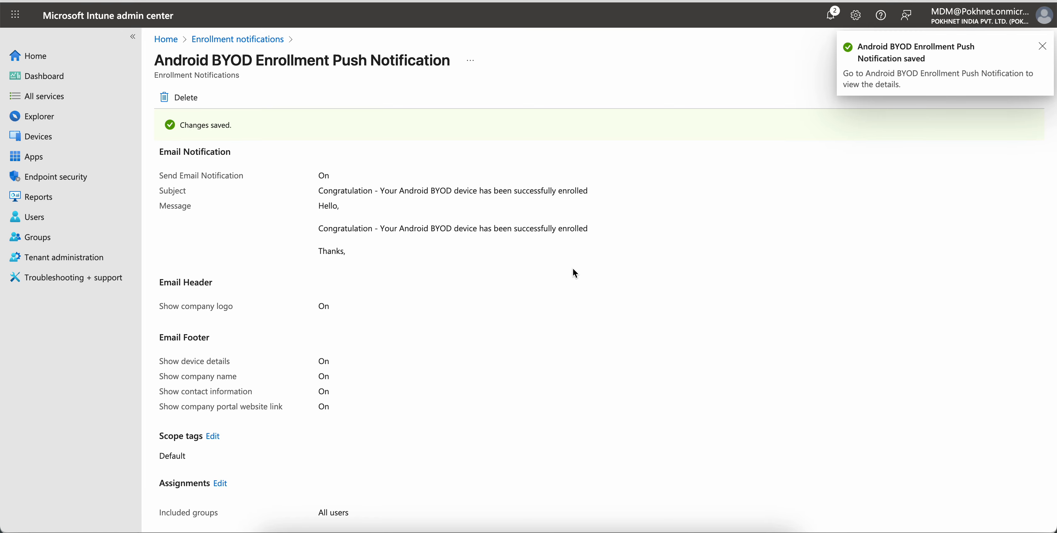
left_click_drag(354, 513, 296, 516)
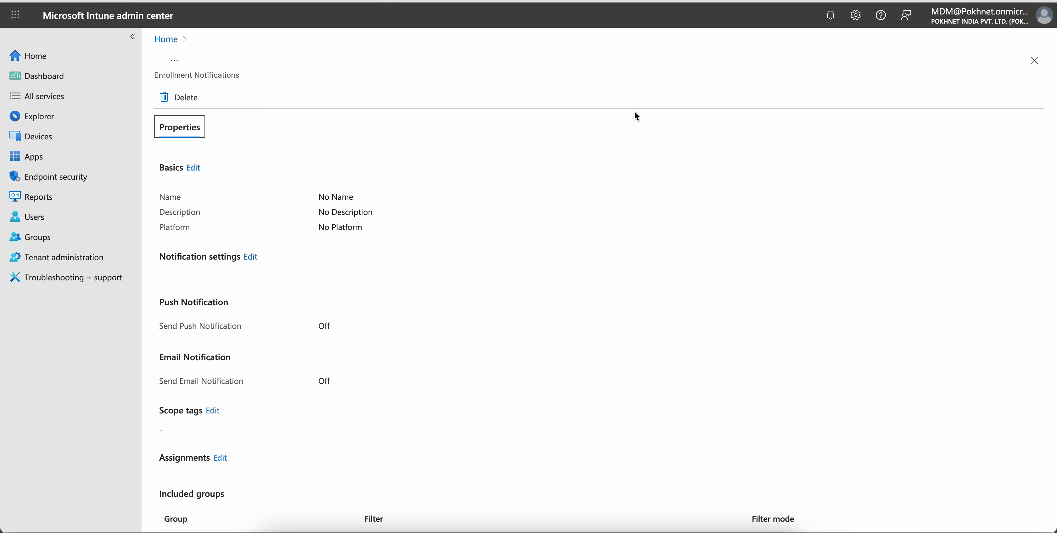
scroll(636, 116, "down", 1)
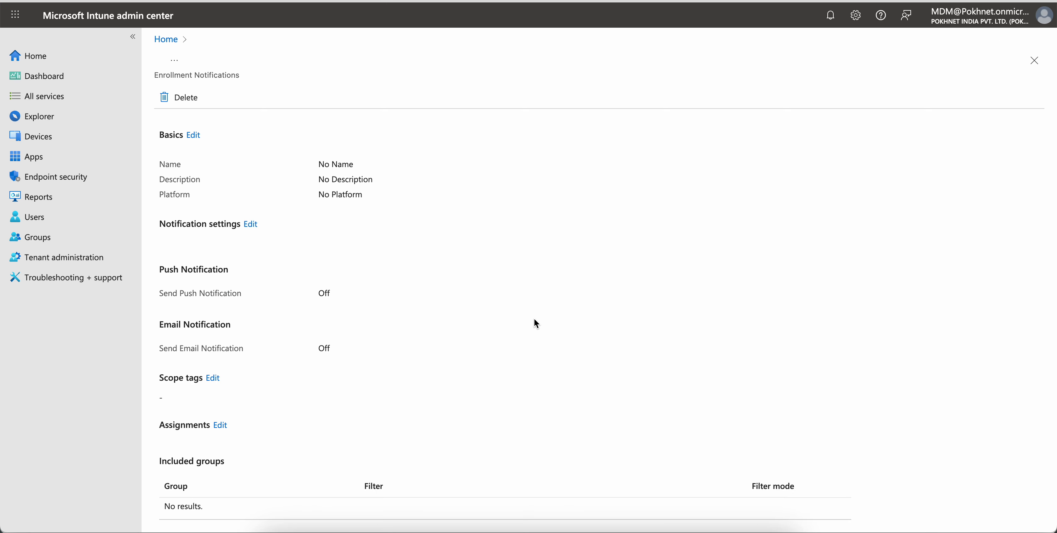
scroll(534, 320, "up", 1)
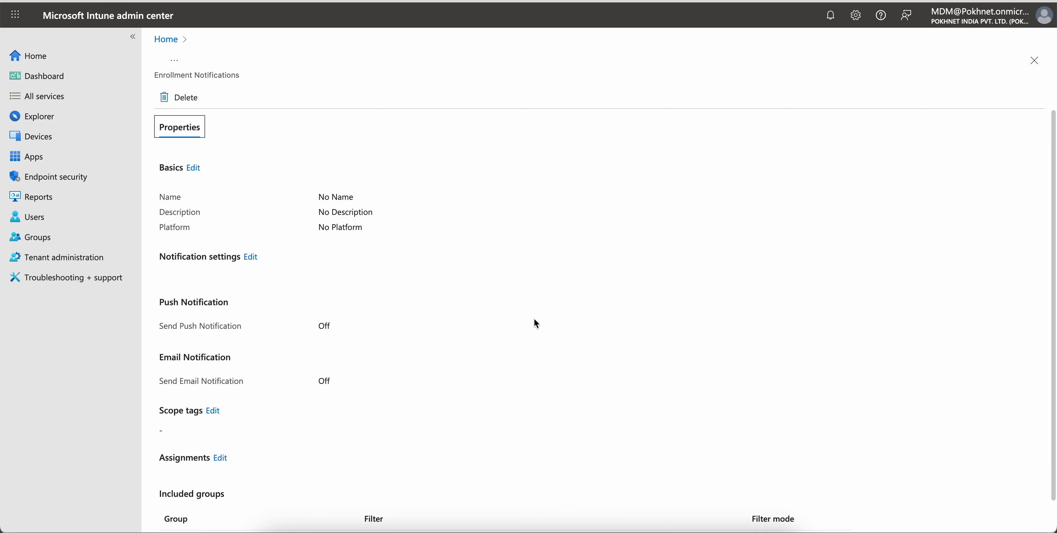
scroll(534, 319, "down", 1)
scroll(535, 323, "up", 1)
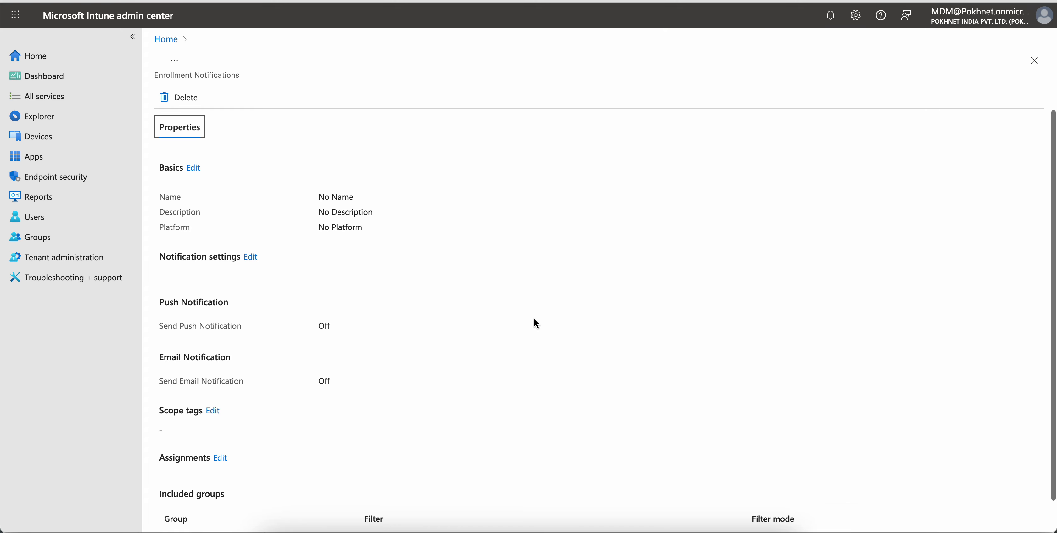
scroll(536, 323, "down", 1)
scroll(537, 323, "up", 1)
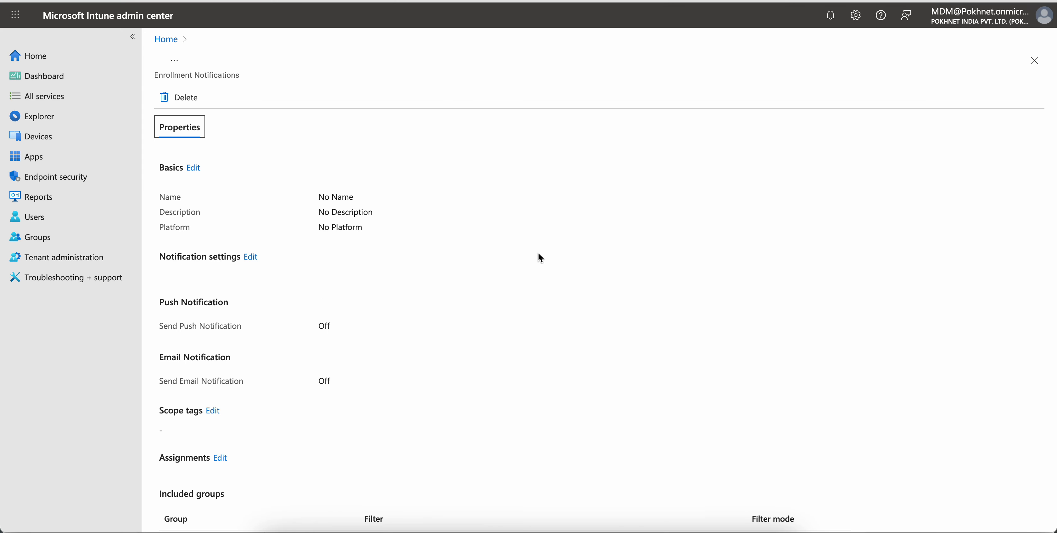
scroll(539, 253, "down", 1)
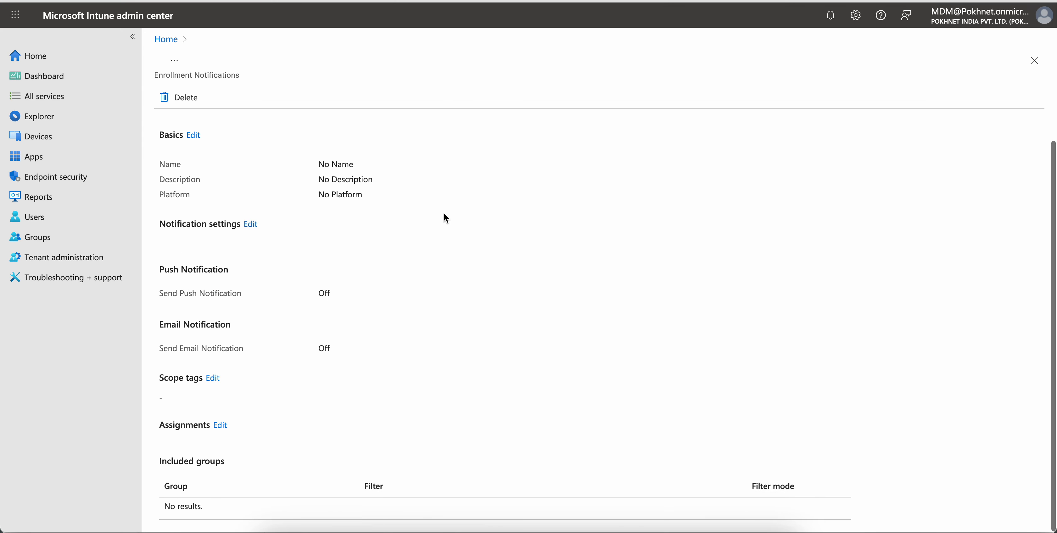
- Open the notification from the Android enrollment notifications list and check its included groups
left_click(94, 135)
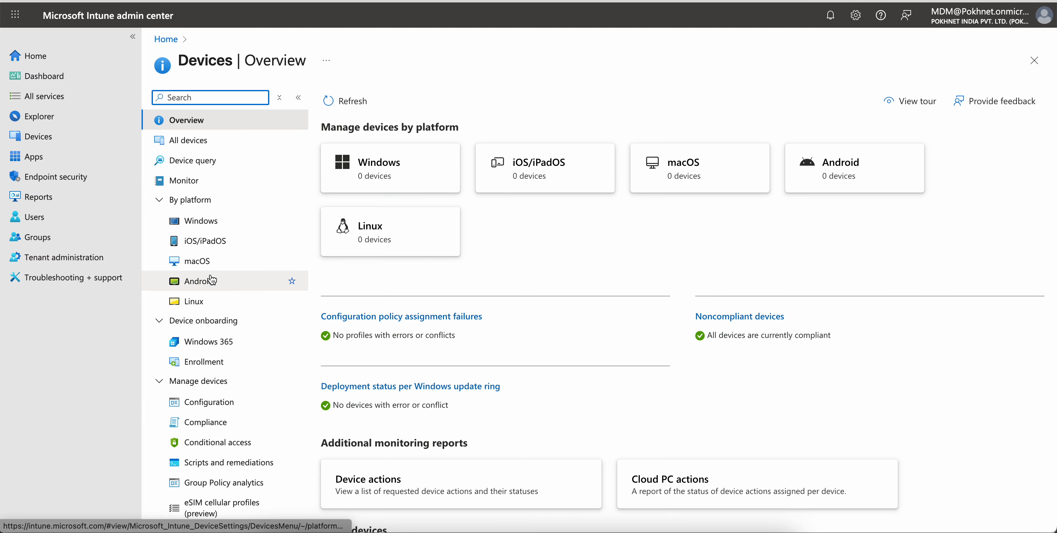
left_click(230, 281)
left_click(241, 179)
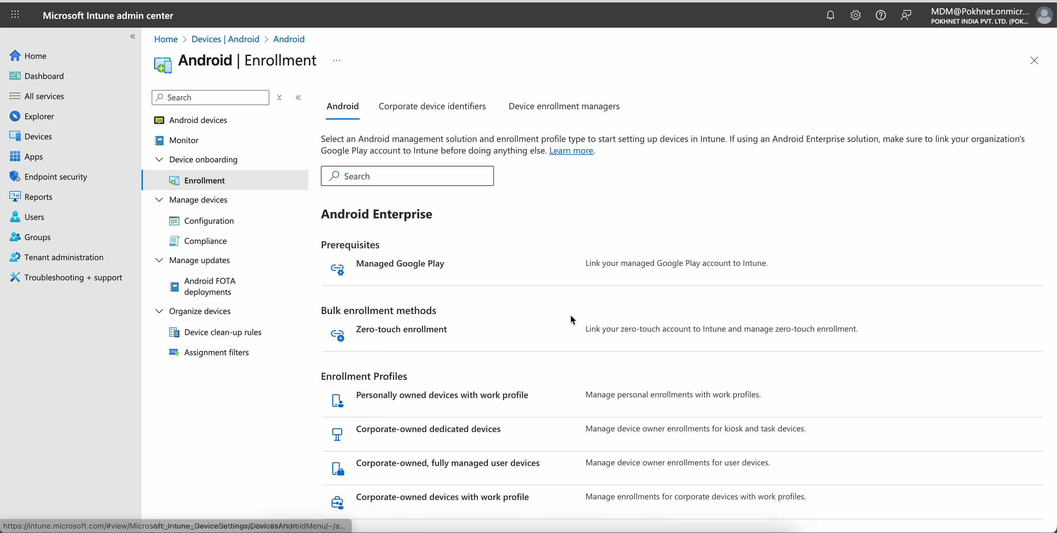
scroll(571, 315, "down", 10)
left_click(429, 486)
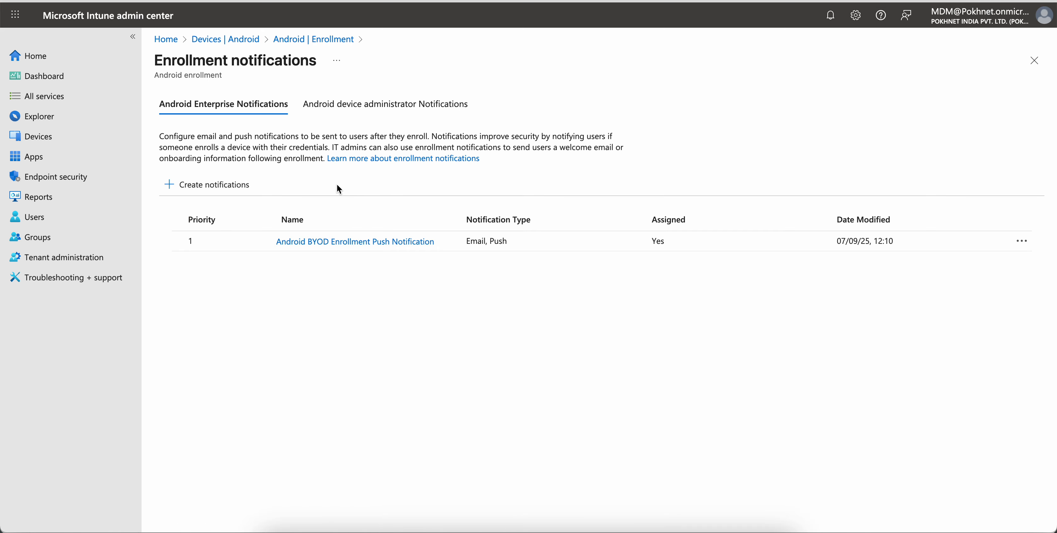
left_click(378, 242)
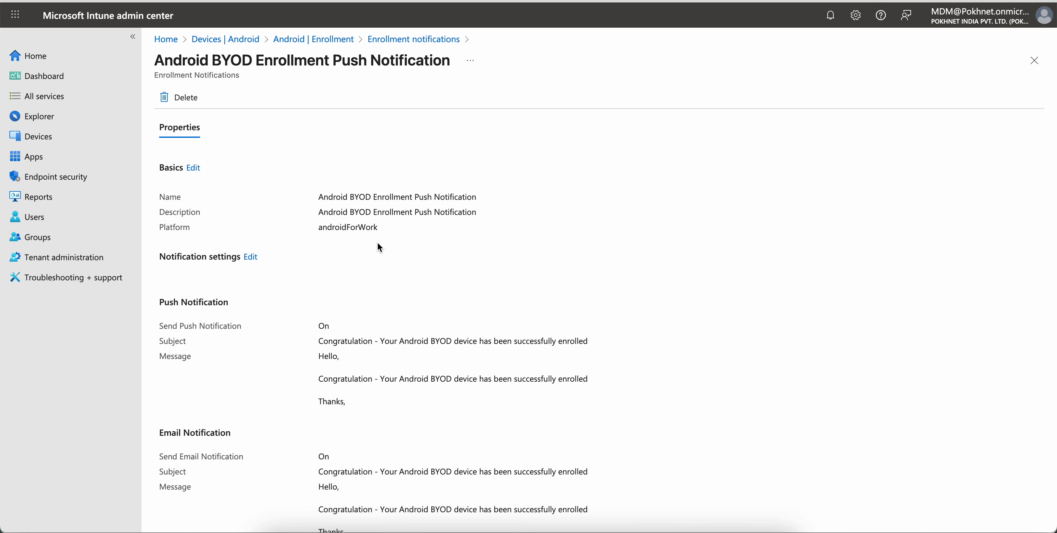
scroll(605, 286, "down", 3)
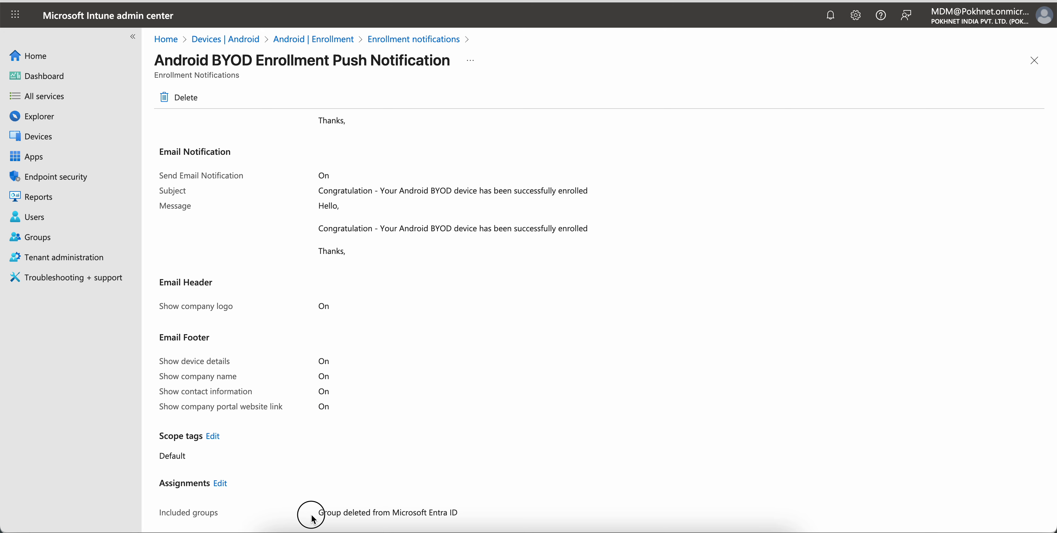
left_click_drag(308, 517, 465, 512)
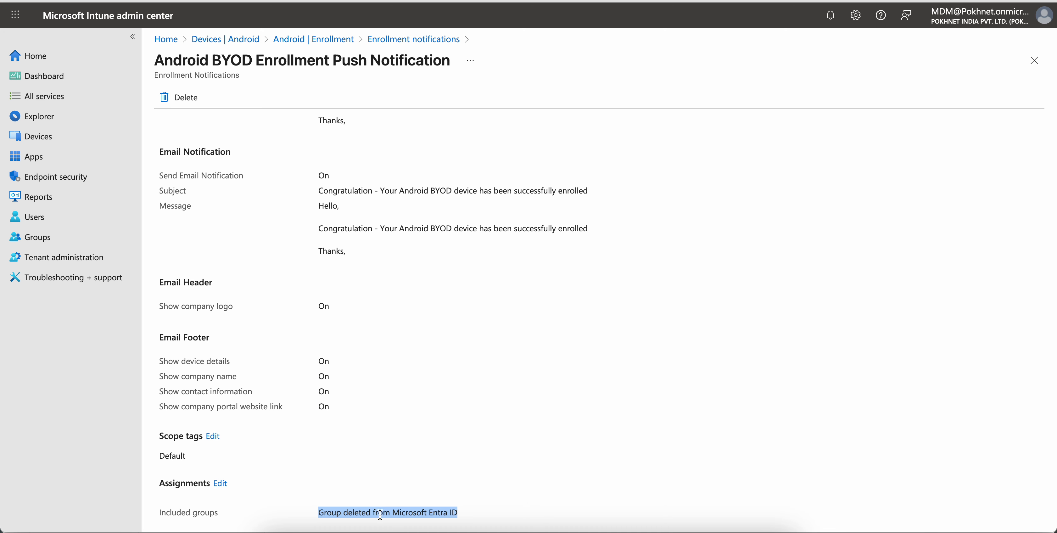
left_click_drag(321, 514, 474, 515)
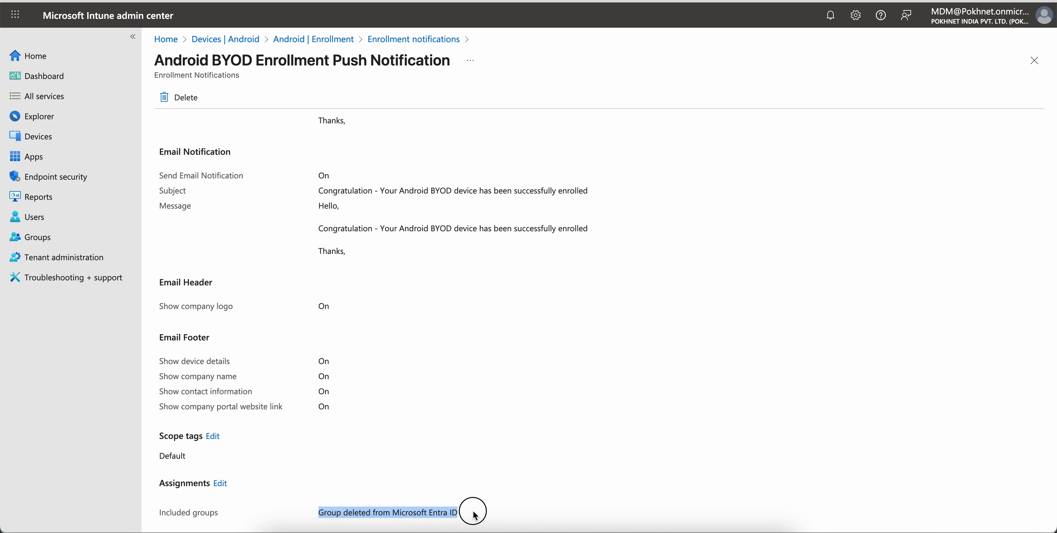
- Replace the deleted group in the assignments with All users, then review and save
left_click(220, 483)
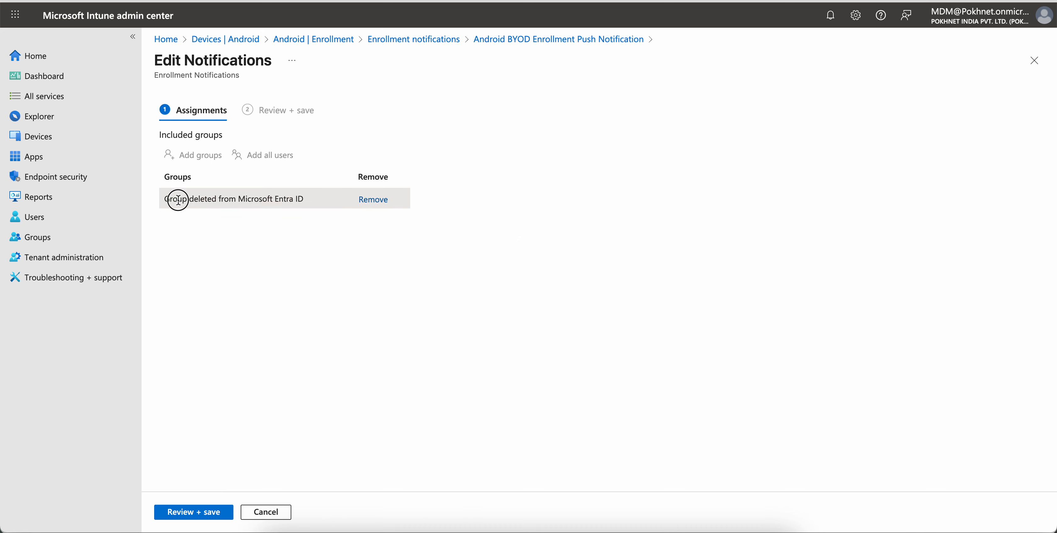
left_click_drag(177, 200, 309, 199)
left_click(366, 201)
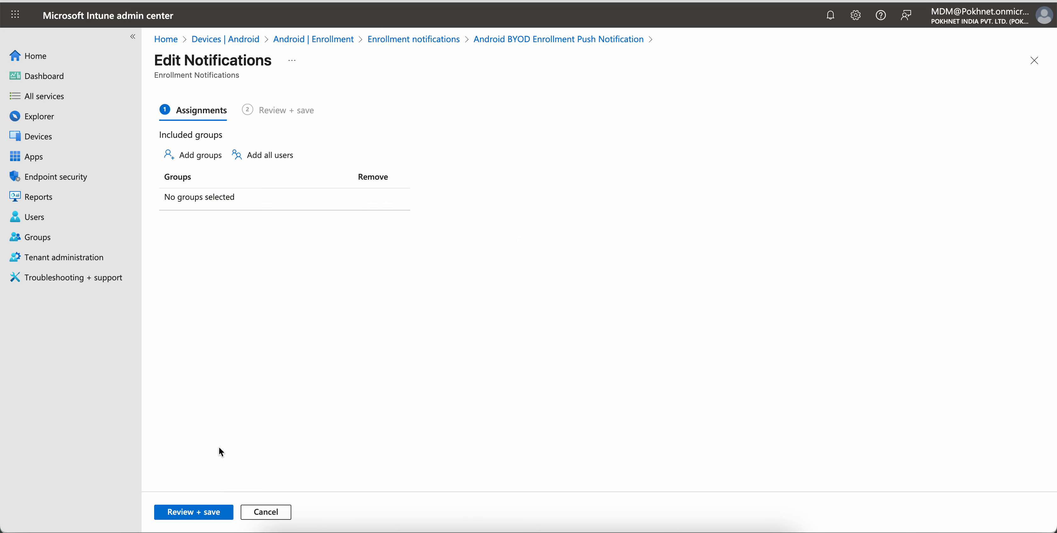
left_click(285, 158)
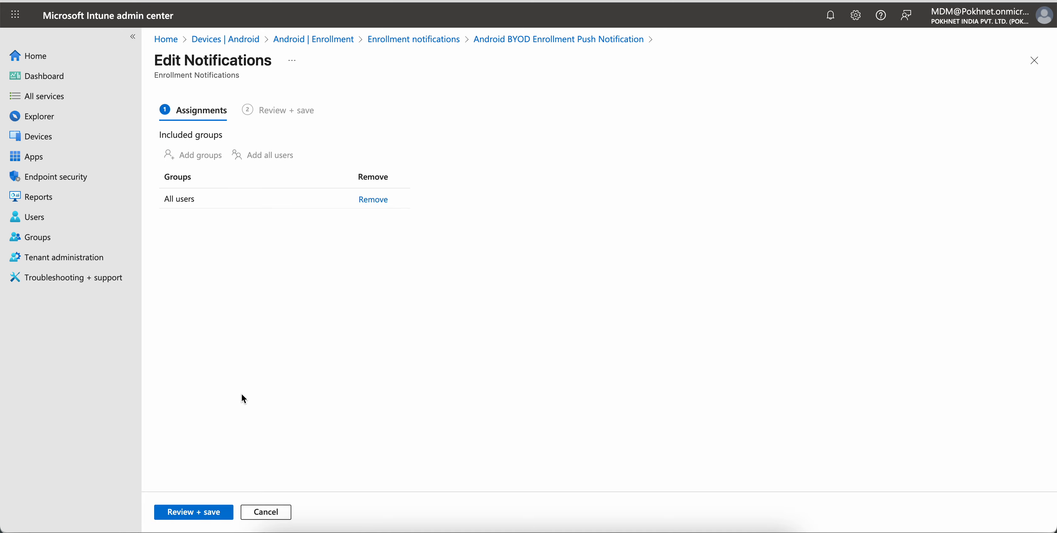
left_click(194, 509)
left_click(189, 512)
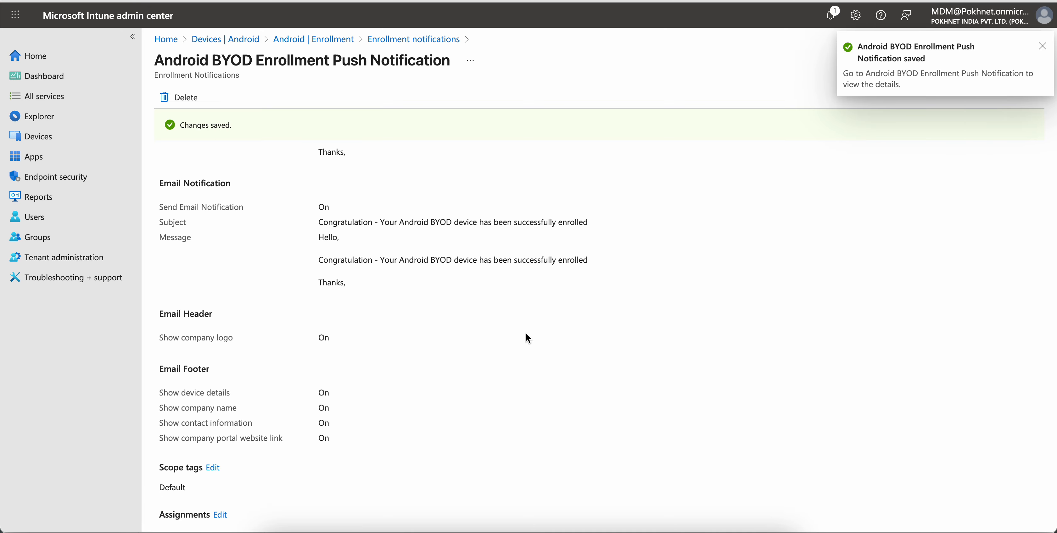
- Reopen the notification from the Android enrollment notifications list and check its included groups again
scroll(644, 199, "down", 1)
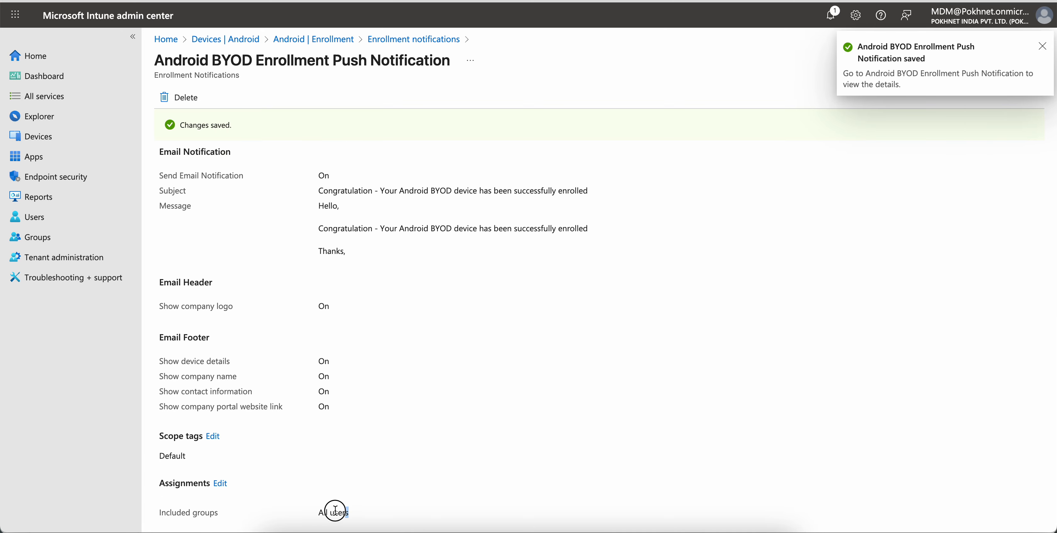
left_click_drag(335, 510, 299, 516)
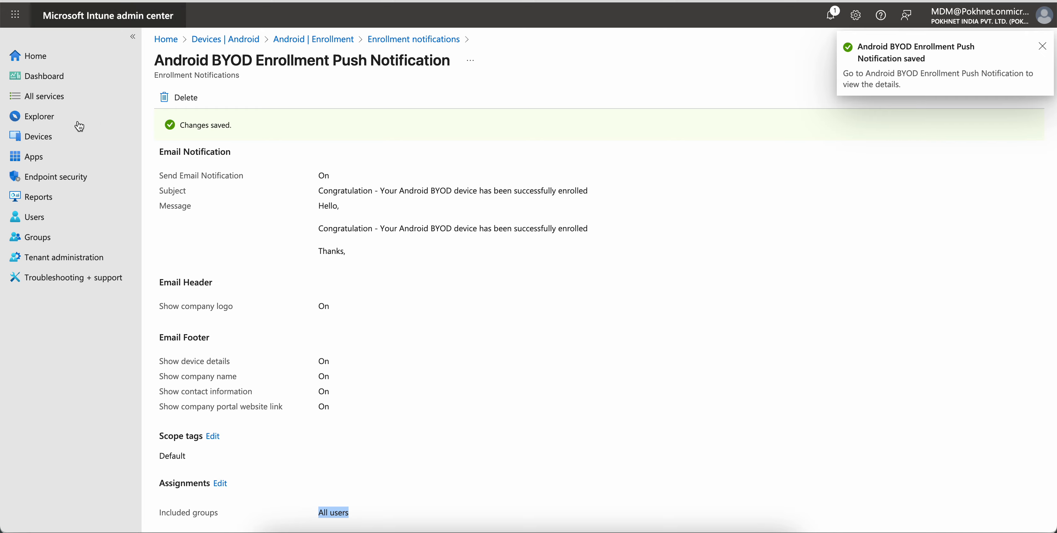
left_click(63, 134)
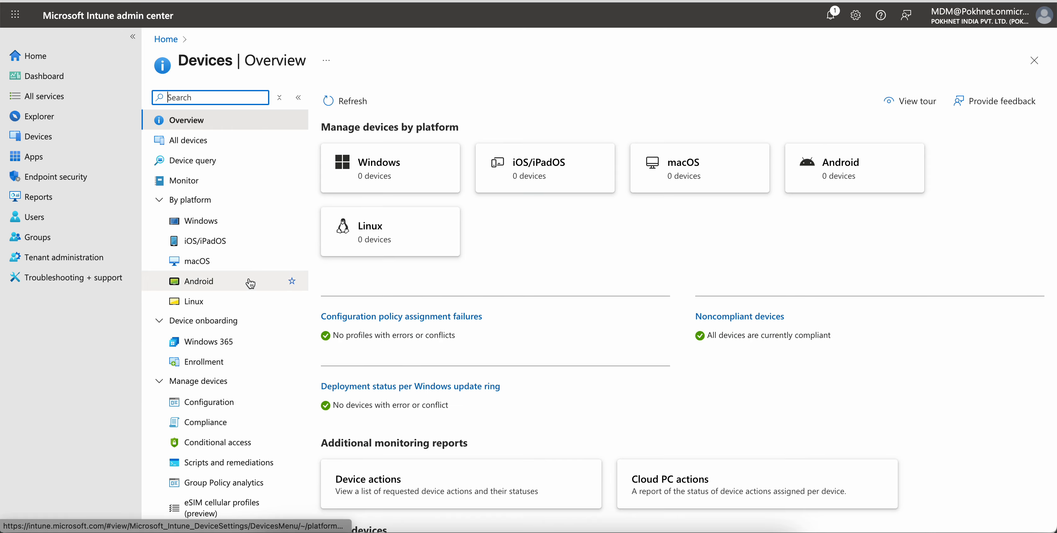
left_click(240, 283)
left_click(246, 181)
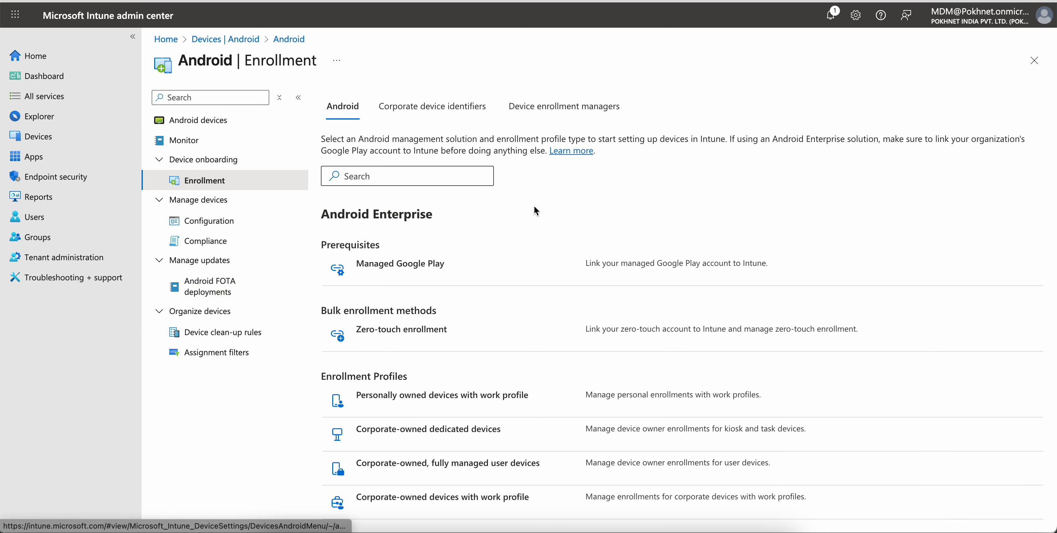
scroll(504, 435, "down", 10)
left_click(423, 487)
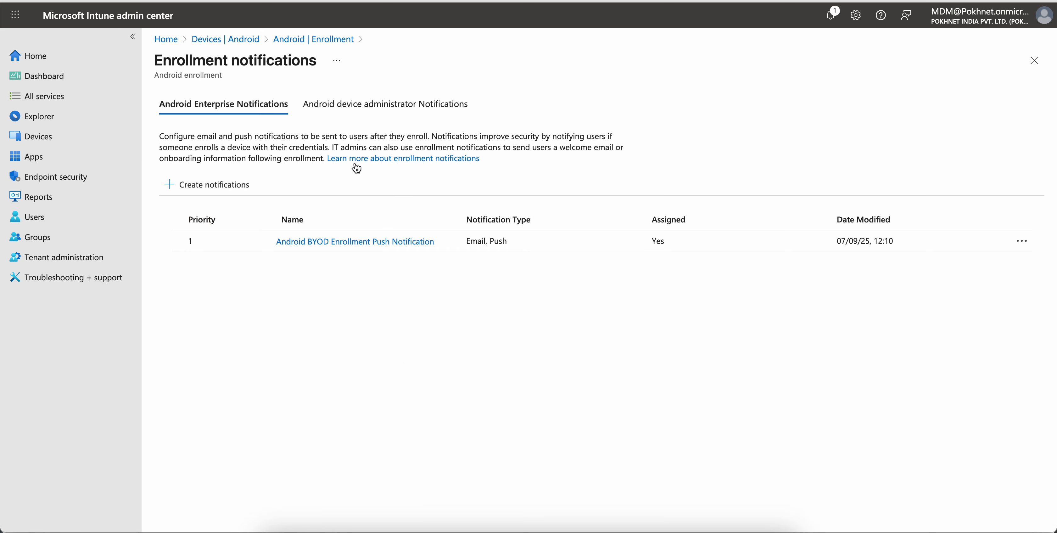
left_click(346, 236)
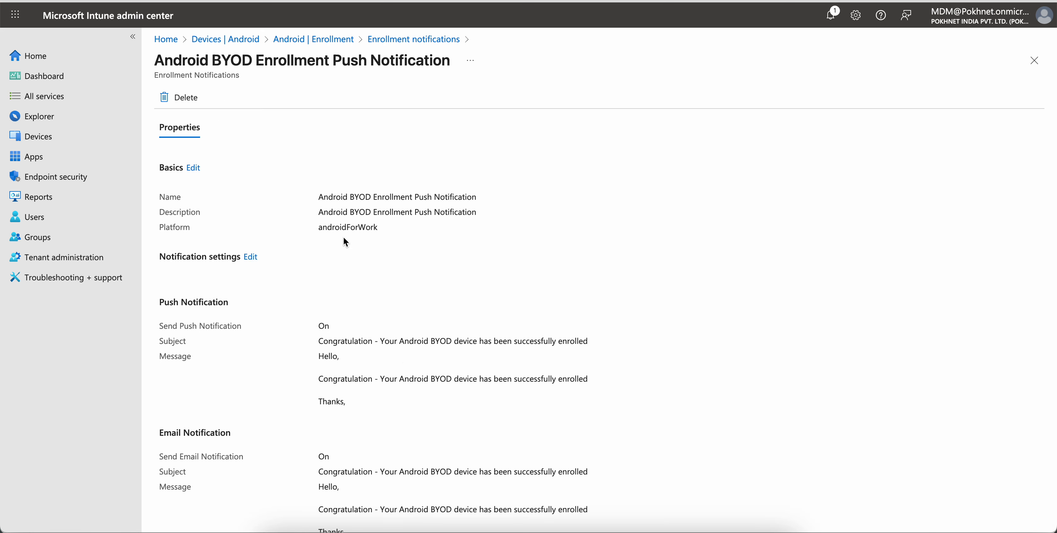
scroll(574, 278, "down", 6)
left_click_drag(462, 513, 290, 513)
left_click(562, 407)
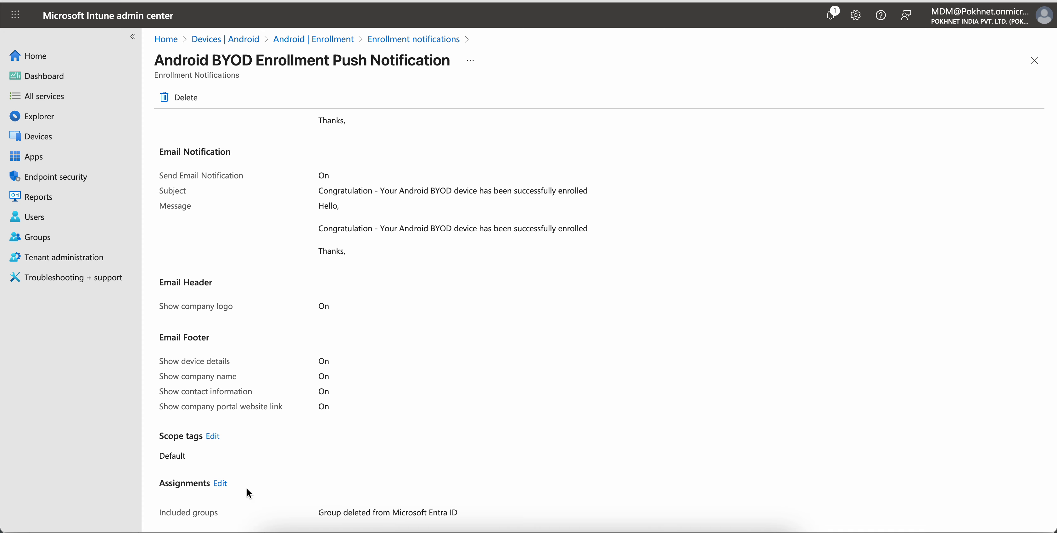
- Edit the assignments and remove the group deleted from Microsoft Entra ID
left_click(222, 484)
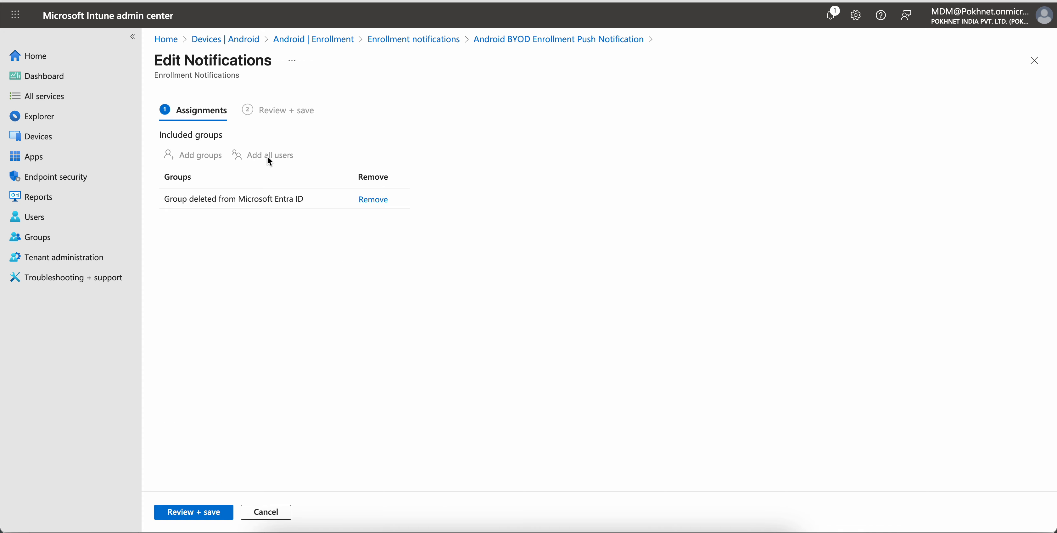
left_click_drag(171, 199, 340, 204)
left_click(287, 206)
left_click_drag(163, 199, 302, 203)
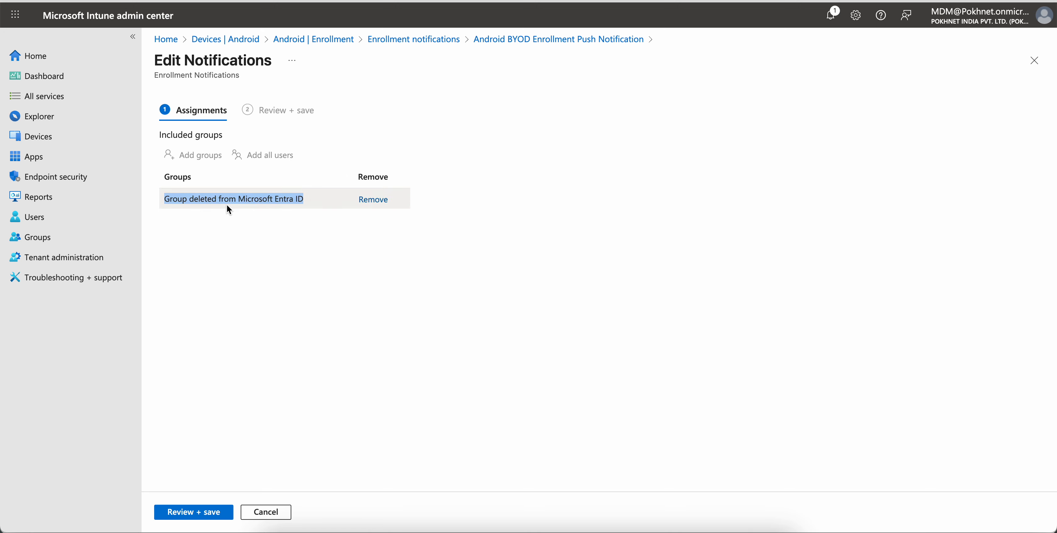
left_click(185, 203)
left_click_drag(168, 201, 309, 206)
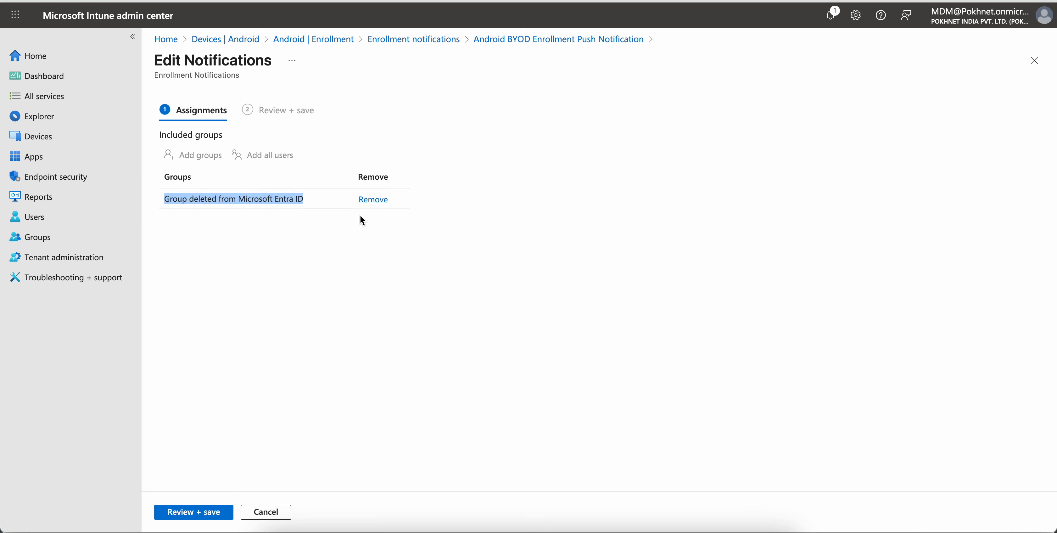
left_click(372, 201)
left_click(200, 155)
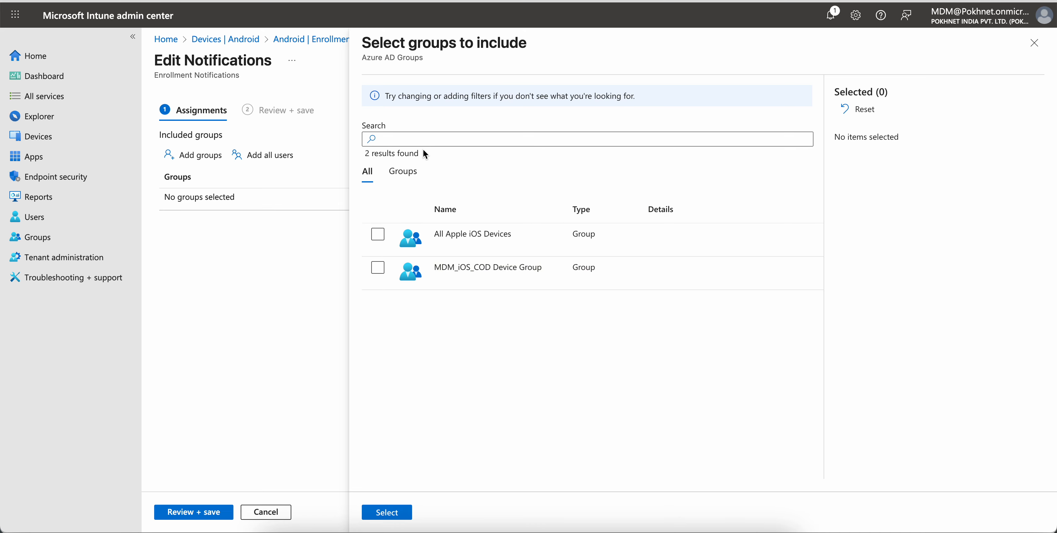
left_click(404, 183)
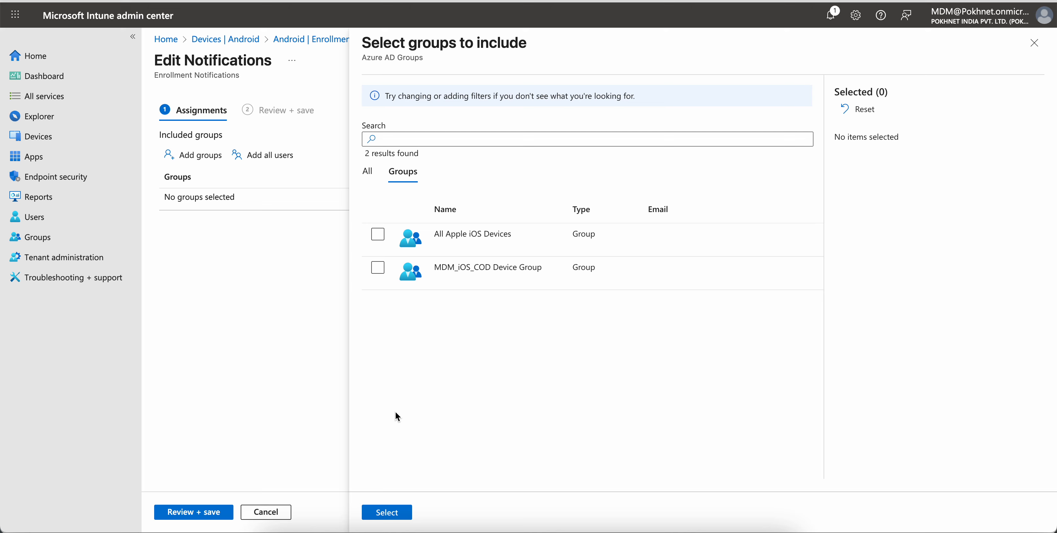
left_click(1035, 45)
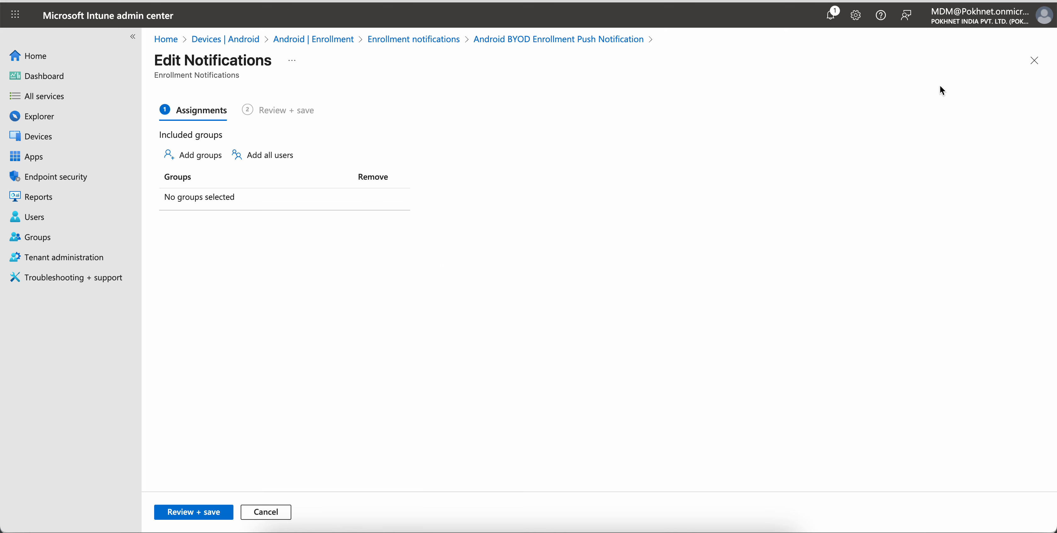
- Save the notification's assignments with no included groups and check the included groups shown
left_click(194, 513)
left_click(193, 514)
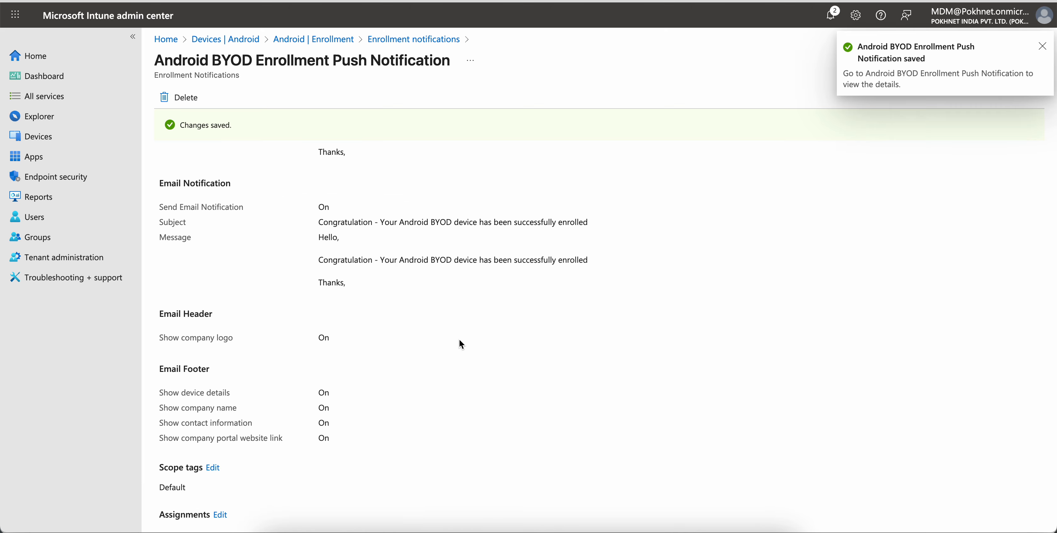
scroll(606, 191, "down", 1)
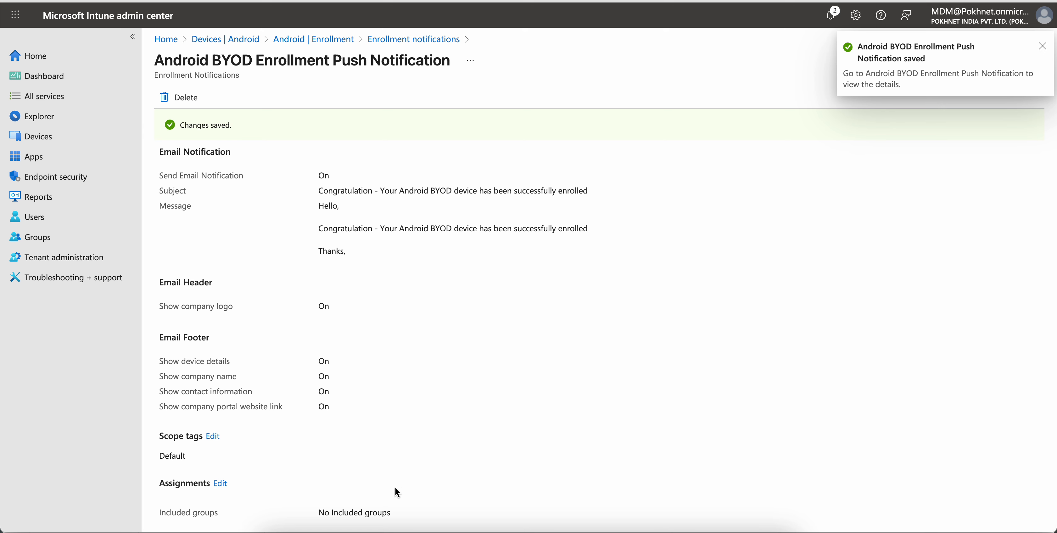
left_click_drag(397, 519, 291, 520)
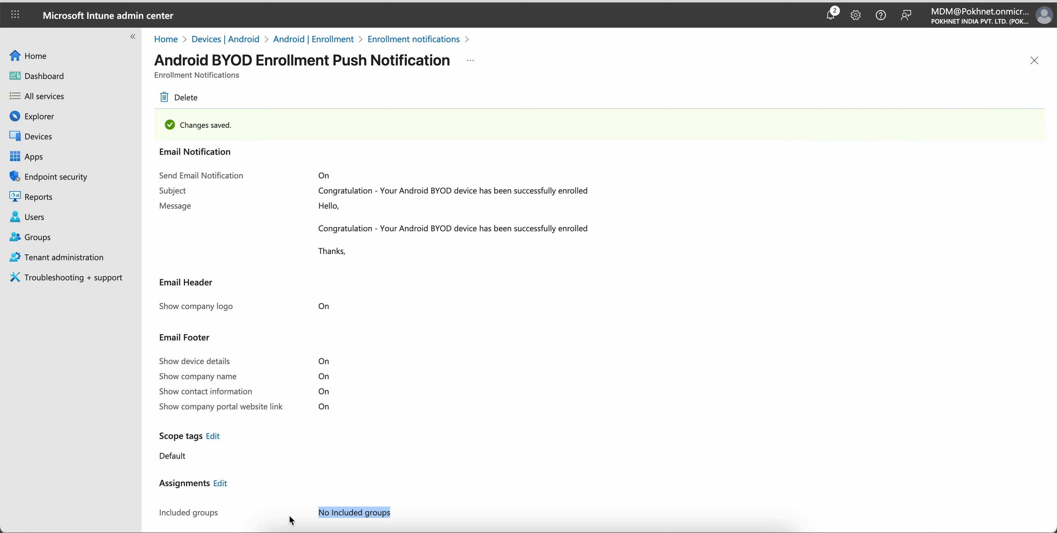
- Edit the assignments again, add All users as the included group, then review and save
left_click(221, 483)
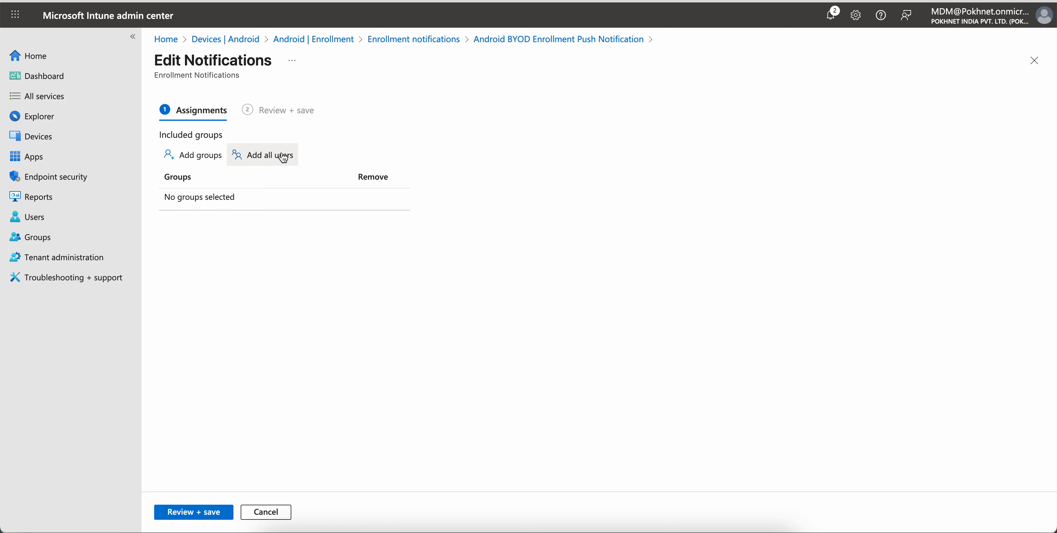
left_click(288, 155)
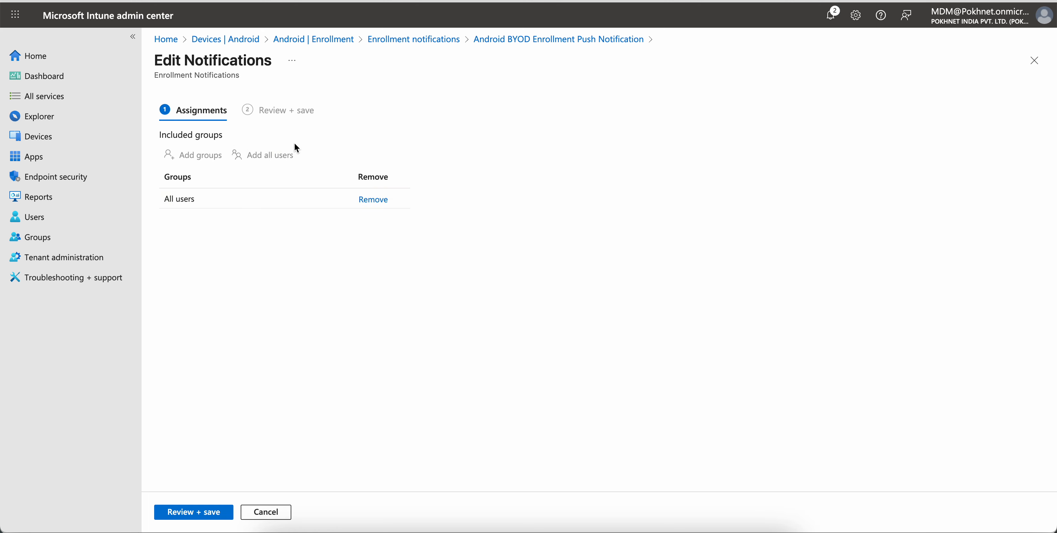
left_click(198, 509)
left_click(193, 511)
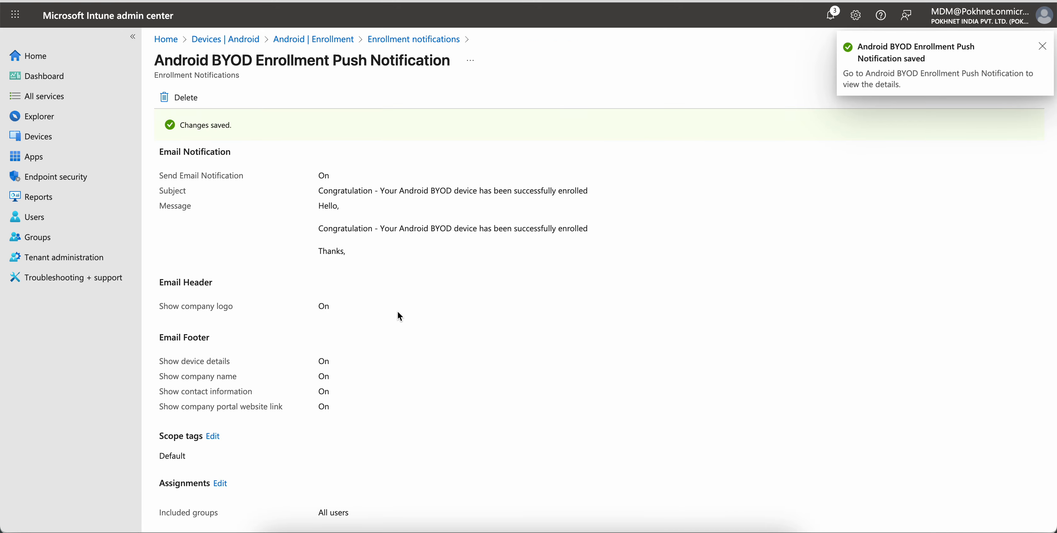
left_click_drag(349, 513, 295, 518)
- Go back through Devices to the Android enrollment notifications list and reopen the Android BYOD Enrollment Push Notification
left_click(93, 16)
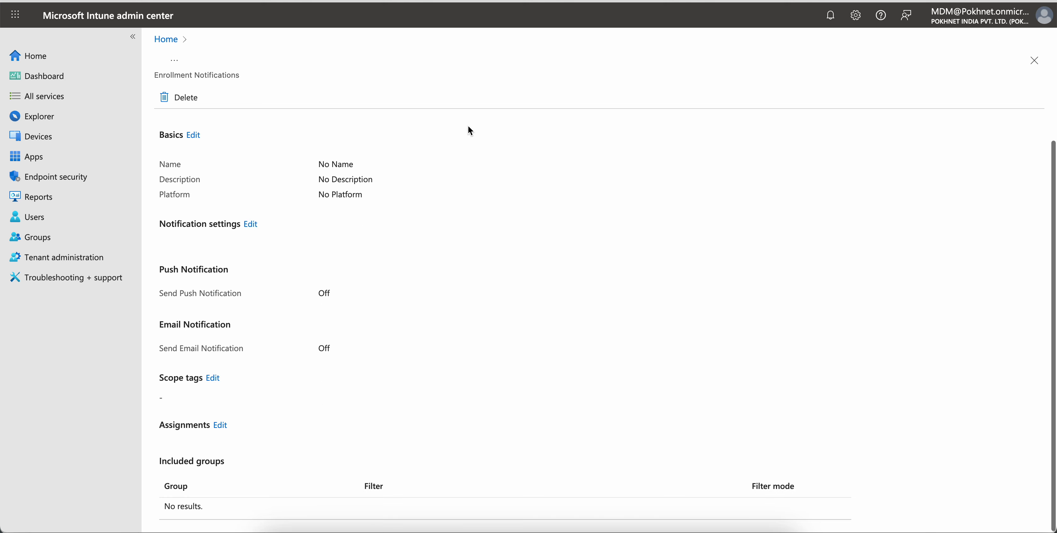
left_click(74, 140)
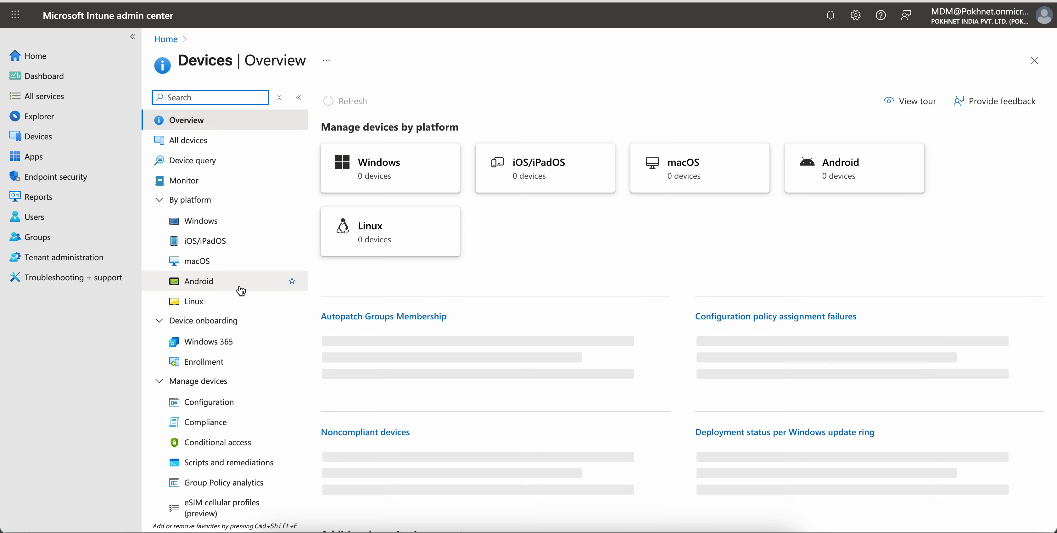
left_click(283, 281)
left_click(259, 181)
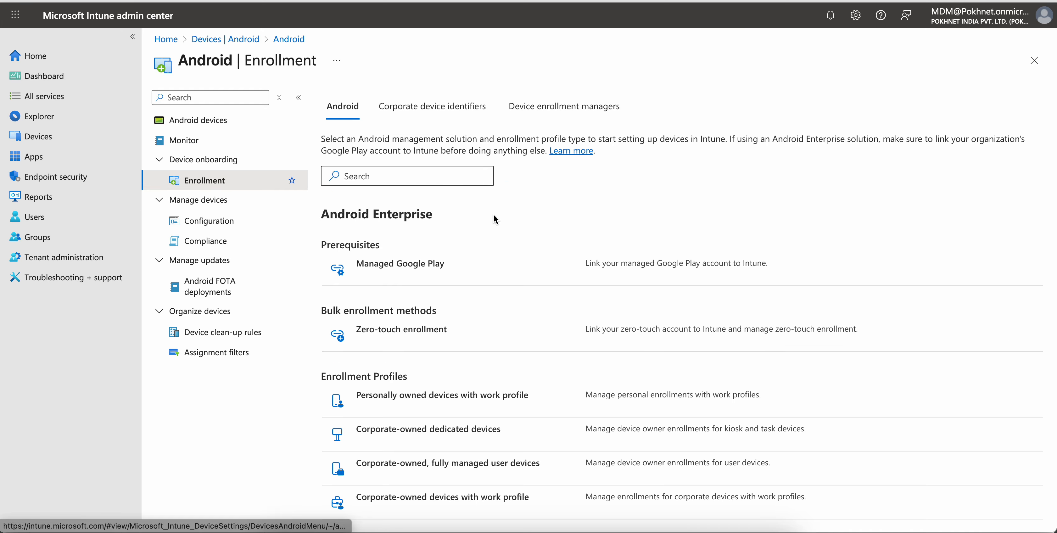
scroll(474, 460, "down", 8)
left_click(403, 485)
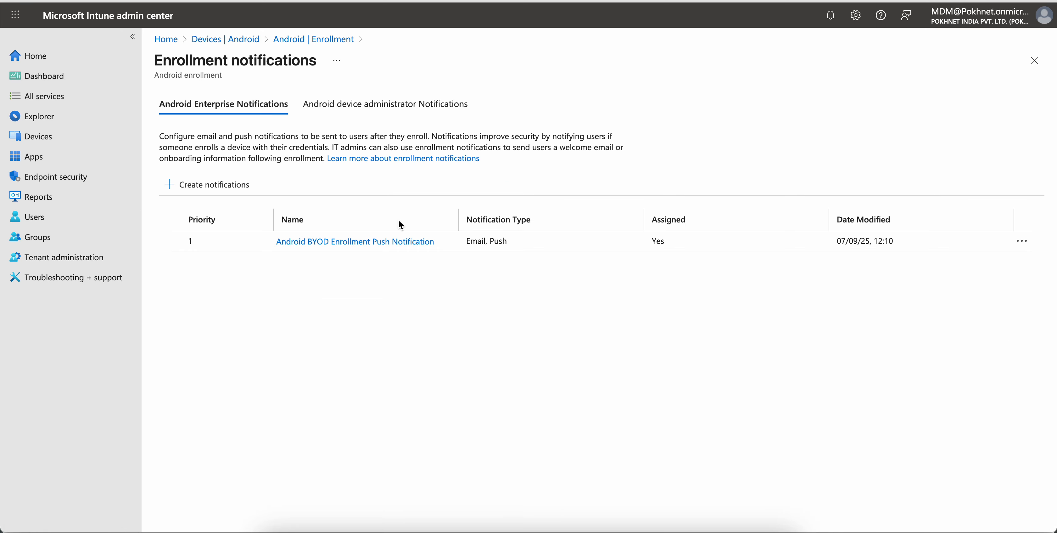
left_click(391, 240)
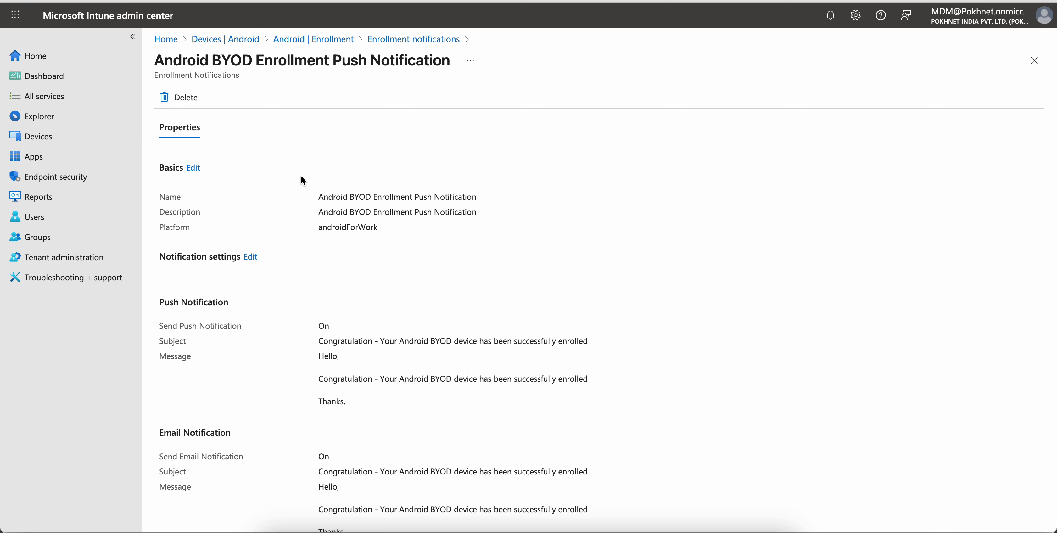
- Scroll through the notification's properties and examine the included groups under Assignments
scroll(569, 300, "down", 7)
left_click_drag(474, 514, 297, 514)
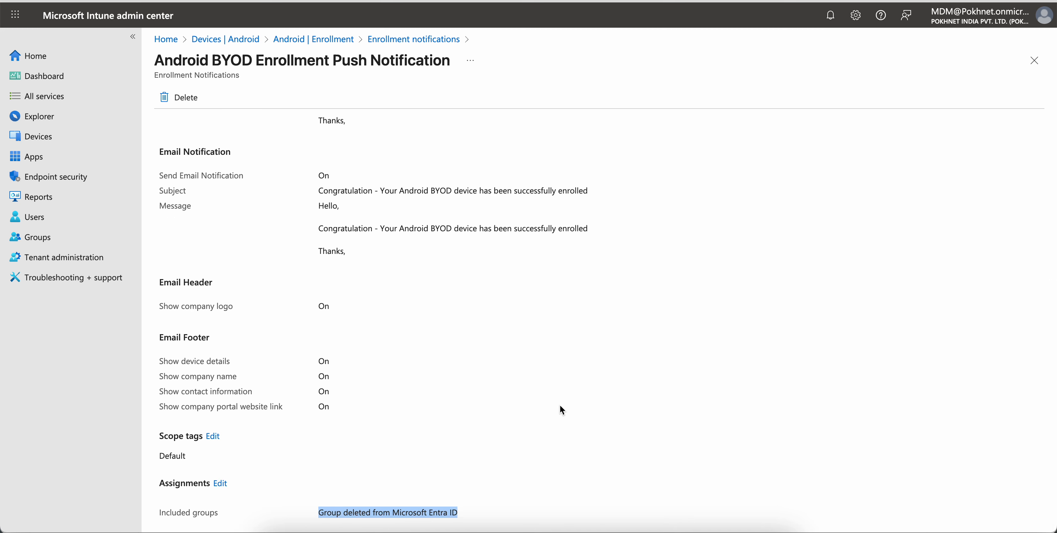
scroll(560, 405, "up", 7)
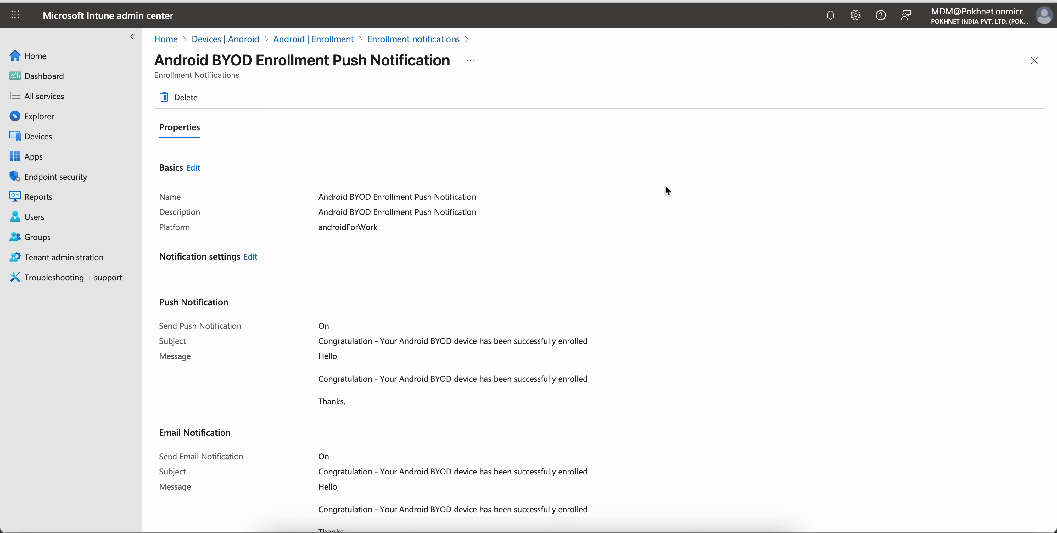
scroll(666, 190, "down", 7)
left_click(464, 509)
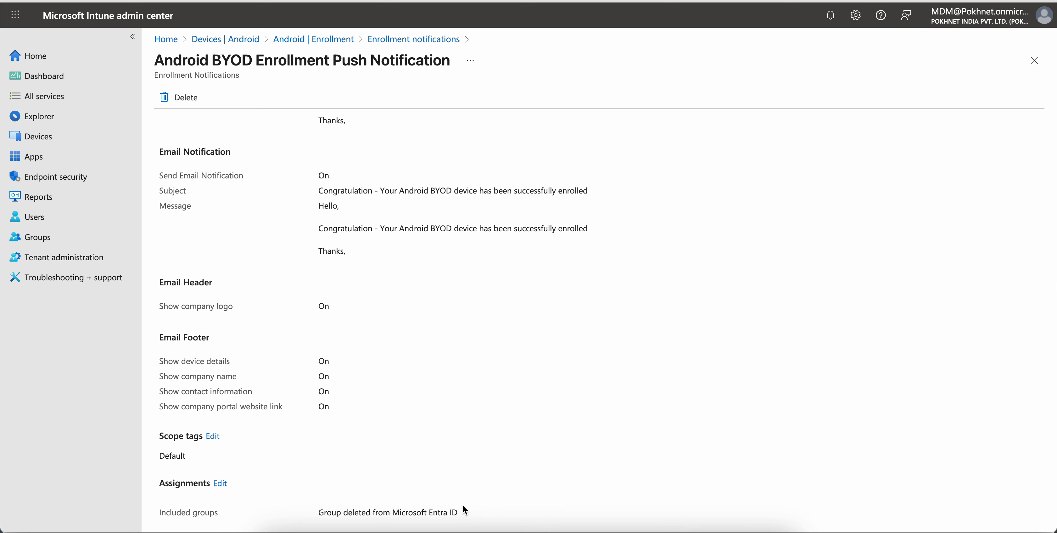
left_click_drag(465, 509, 248, 509)
left_click(509, 468)
left_click_drag(481, 507, 265, 512)
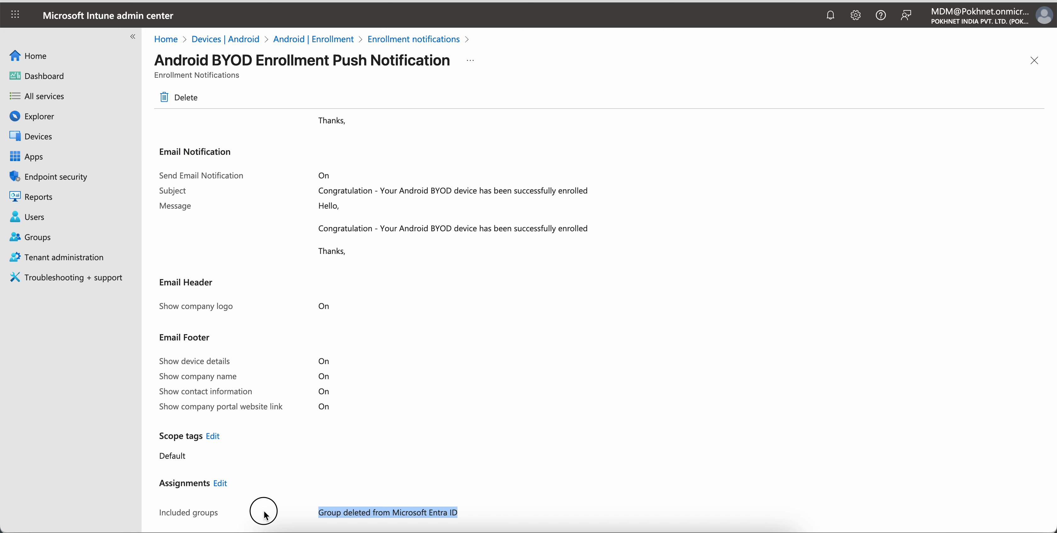
left_click(620, 410)
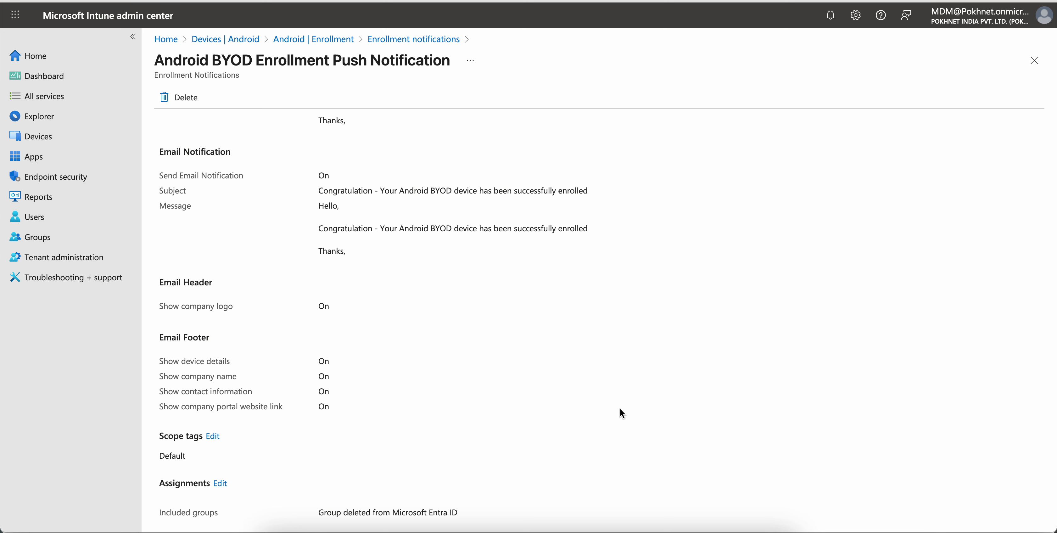